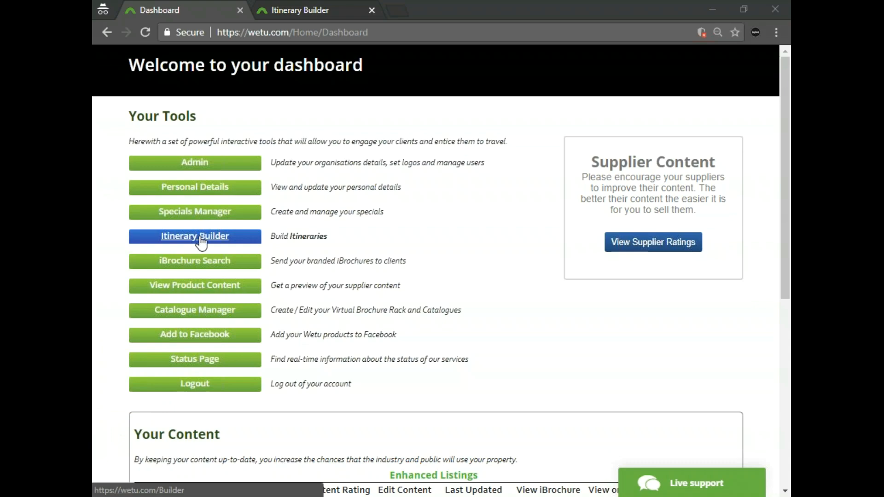
# Open the existing 8-night personal itinerary Cape Town to Victoria Falls Honeymoon 2018 - Demo and go to its Accommodation stage.
pyautogui.click(195, 237)
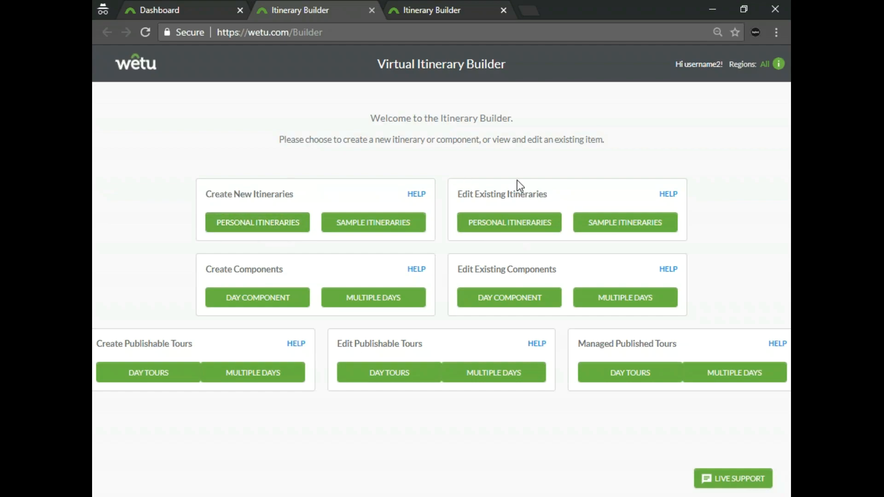
pyautogui.click(504, 226)
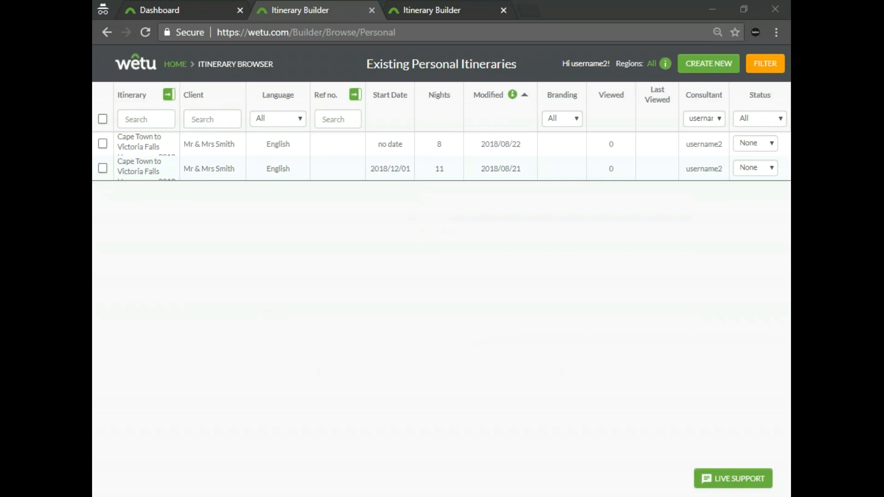
pyautogui.click(120, 150)
pyautogui.click(119, 195)
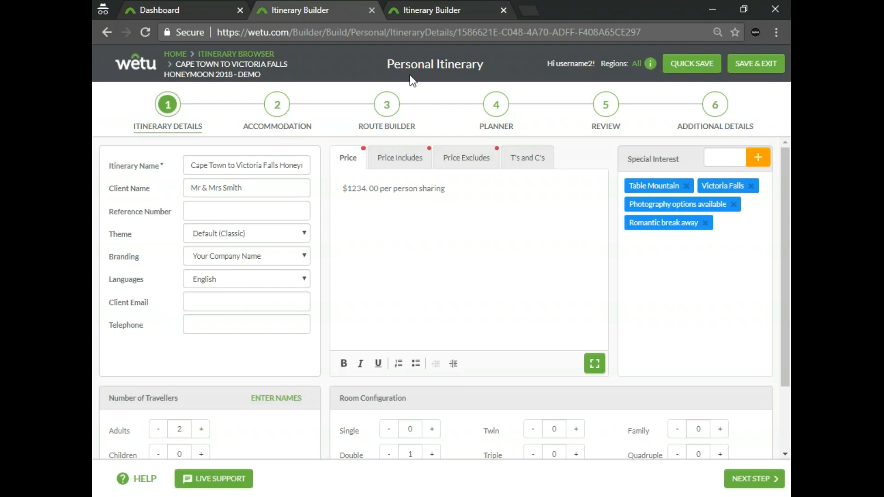
pyautogui.click(283, 107)
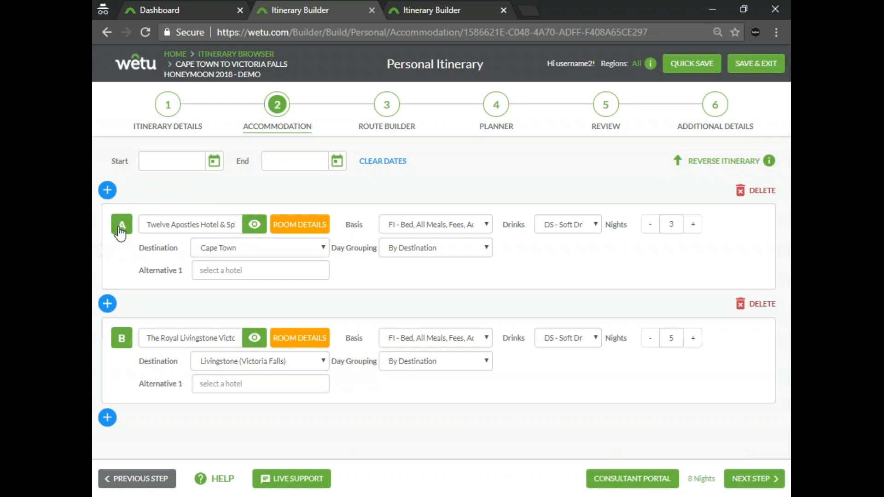
# Add an Overnight Travel entry at the start of the itinerary, before the Twelve Apostles Hotel & Spa stay.
pyautogui.click(108, 190)
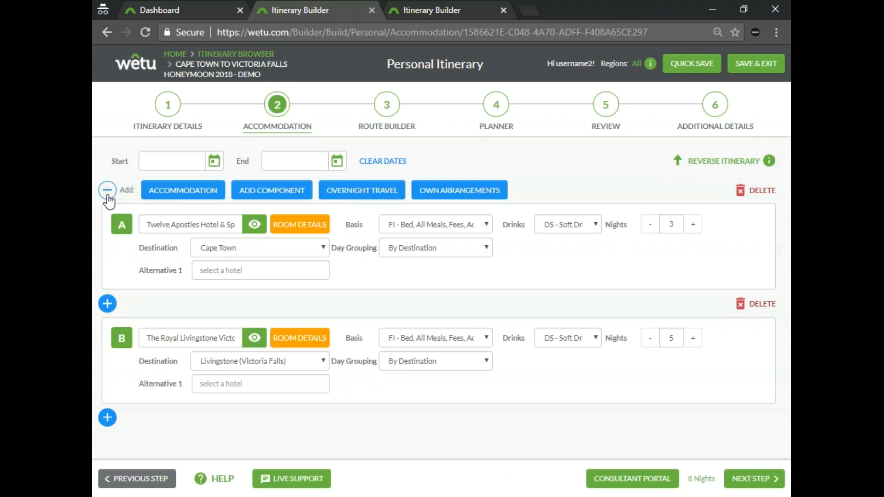
pyautogui.click(375, 193)
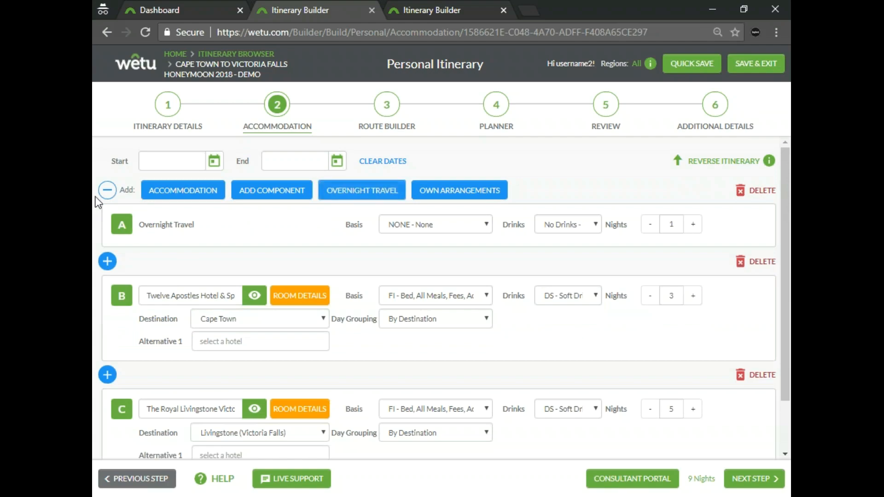
pyautogui.click(110, 191)
# Add an Overnight Travel entry at the end of the itinerary, after the Royal Livingstone stay.
pyautogui.scroll(-3, 203, 233)
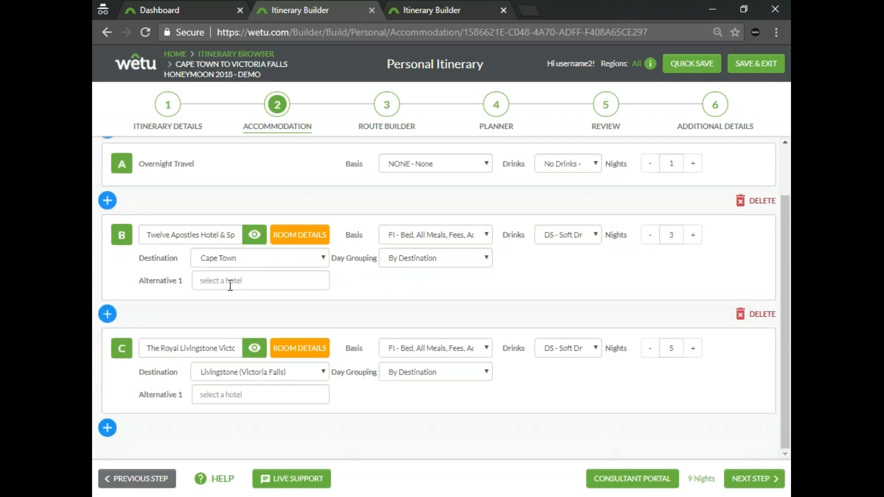
pyautogui.click(106, 432)
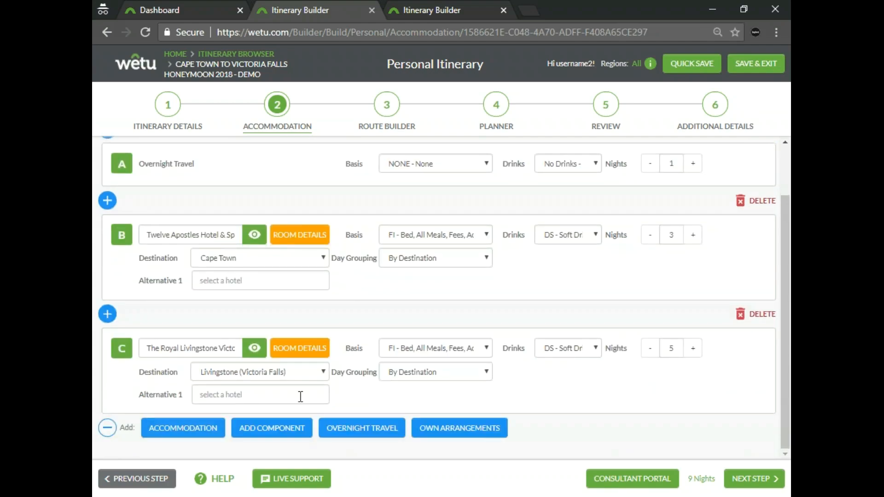
pyautogui.click(358, 427)
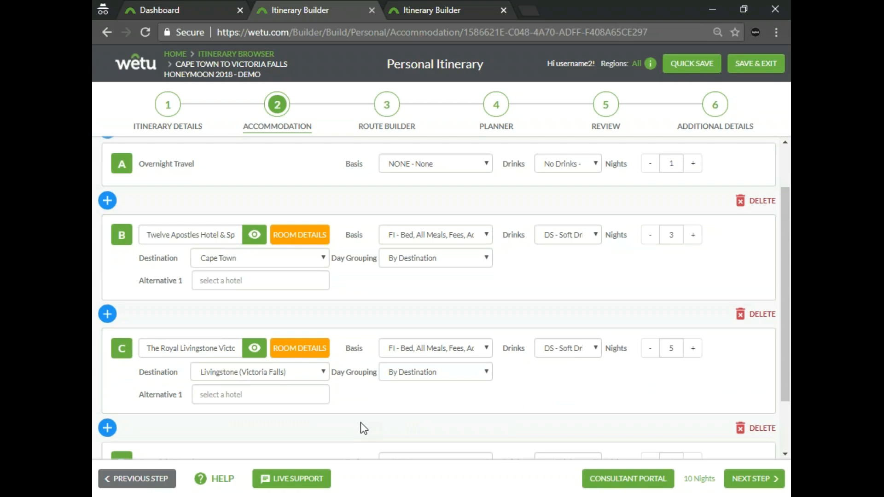
pyautogui.scroll(-3, 332, 299)
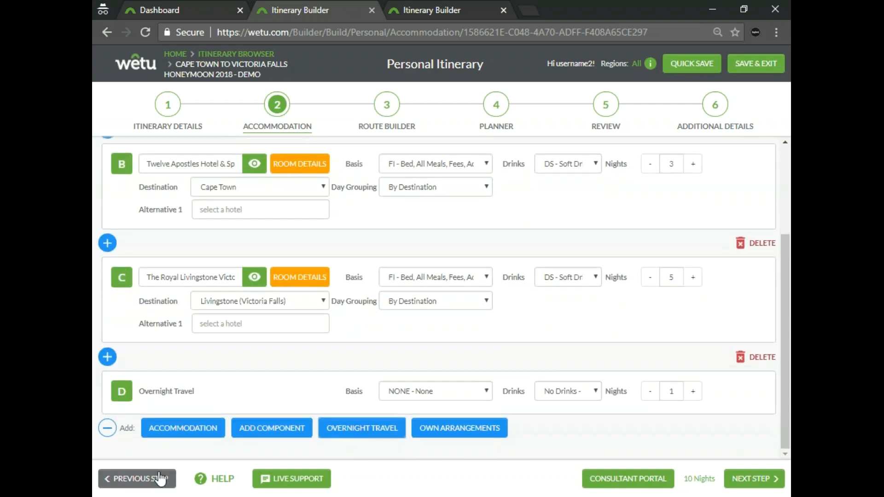
pyautogui.click(109, 429)
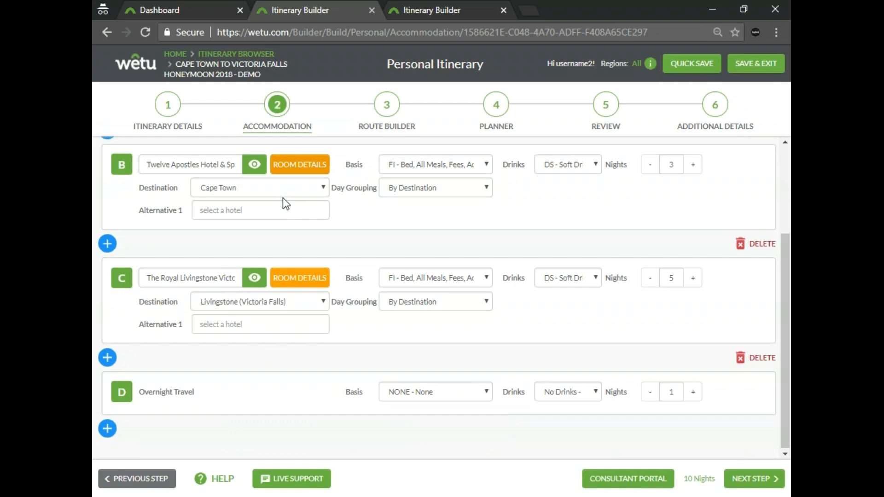
# Try raising the nights on the first and last Overnight Travel entries, and return each to 1 night.
pyautogui.scroll(3, 282, 198)
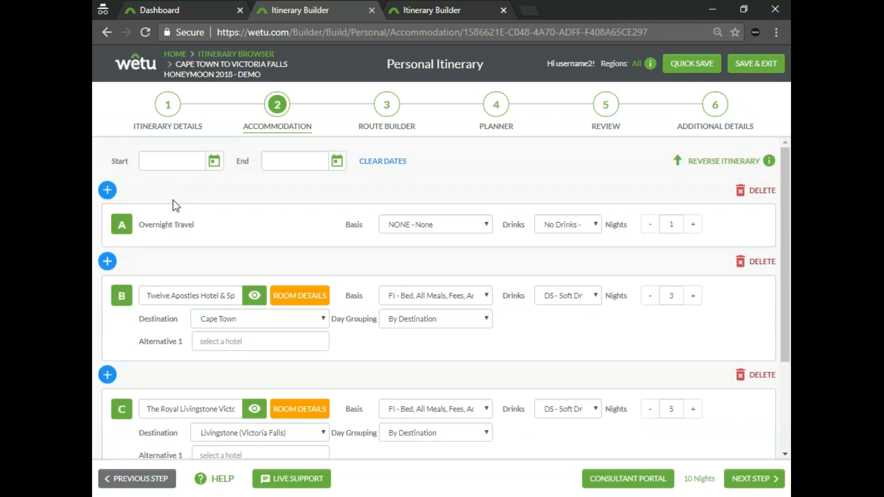
pyautogui.scroll(-3, 174, 313)
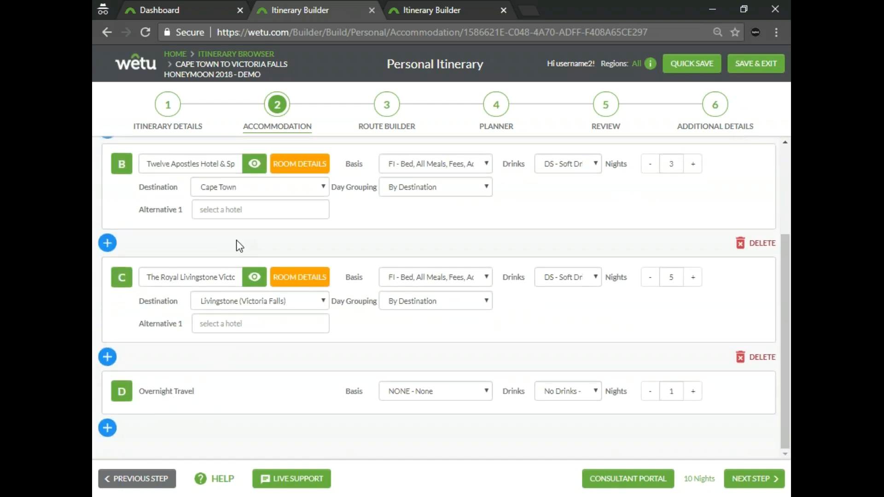
pyautogui.scroll(3, 240, 244)
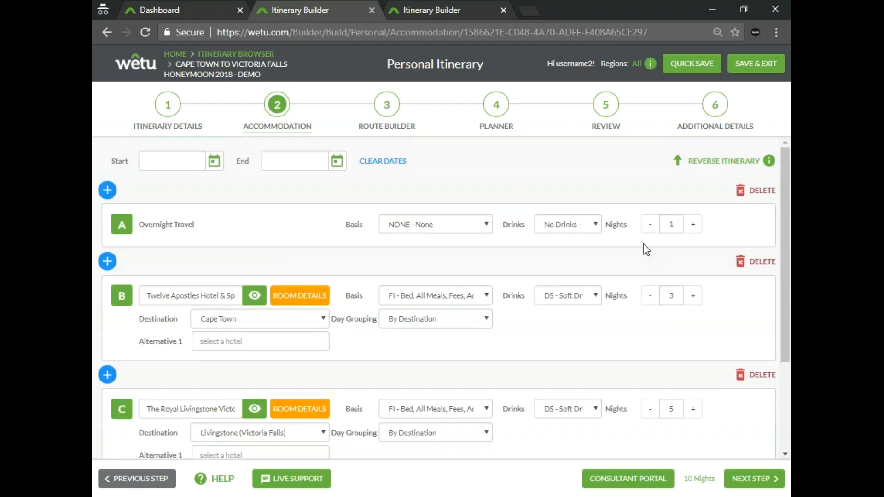
pyautogui.click(693, 224)
pyautogui.click(650, 224)
pyautogui.scroll(-3, 665, 299)
pyautogui.click(693, 392)
pyautogui.click(650, 392)
pyautogui.scroll(3, 366, 311)
# Go to the Route Builder stage and switch the map to the automatic map view.
pyautogui.click(390, 111)
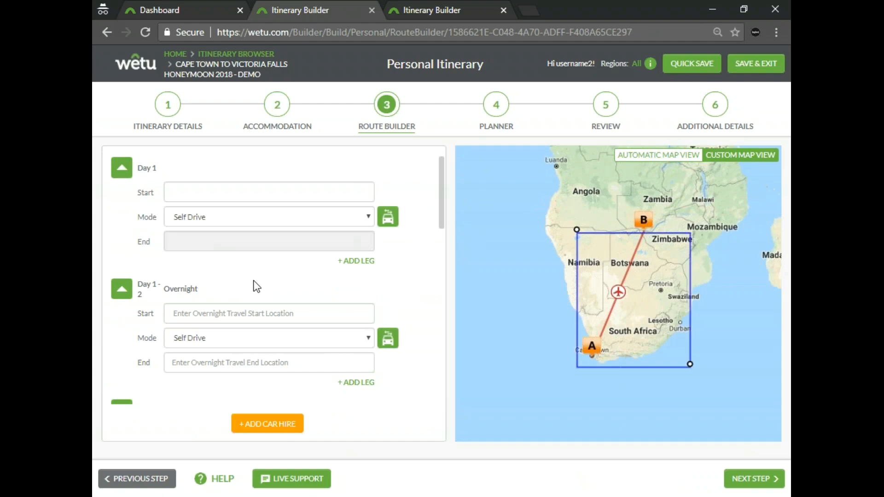
pyautogui.click(676, 157)
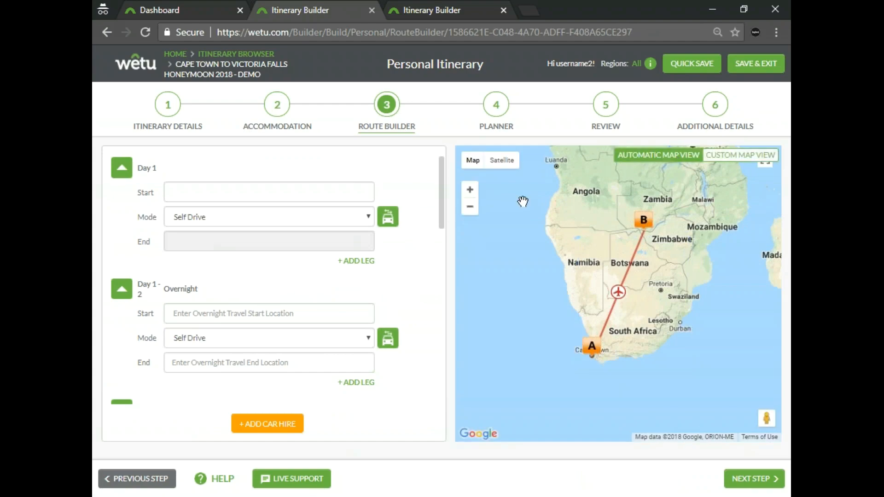
# Set the Day 1-2 overnight leg to start at Dubai International Airport [DXB] and end at Cape Town International Airport [CPT].
pyautogui.scroll(-2, 158, 344)
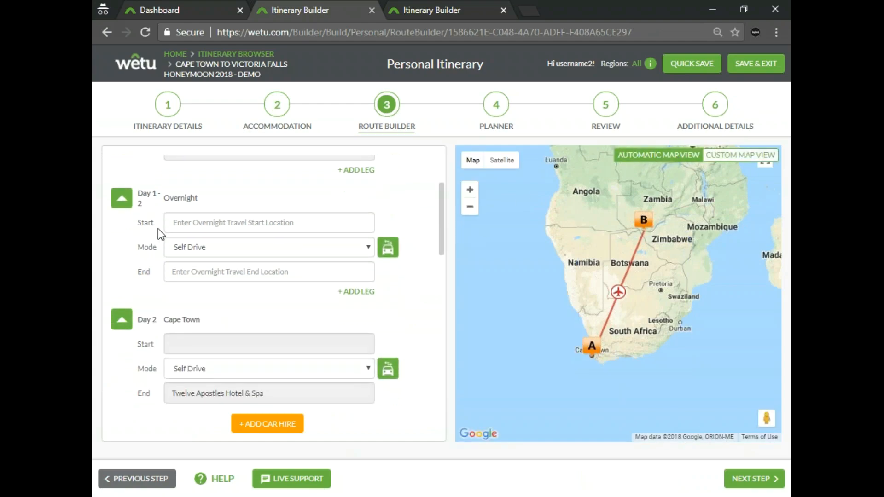
pyautogui.click(186, 224)
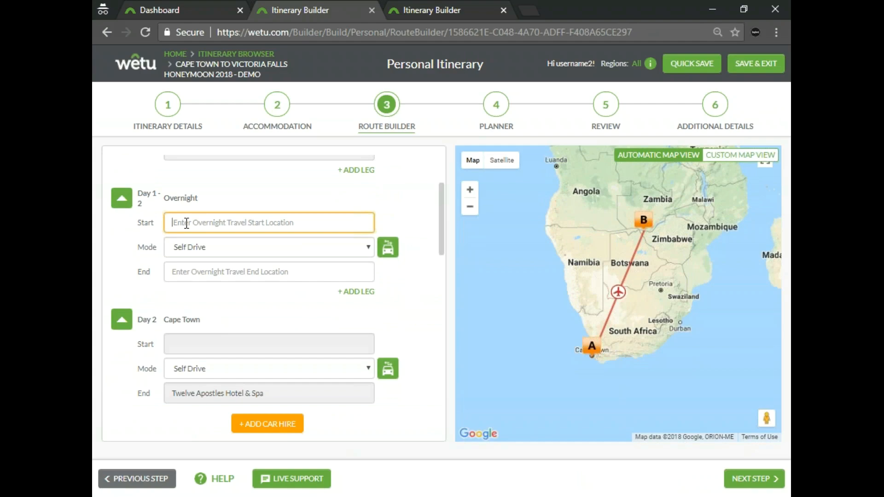
pyautogui.write('dxb')
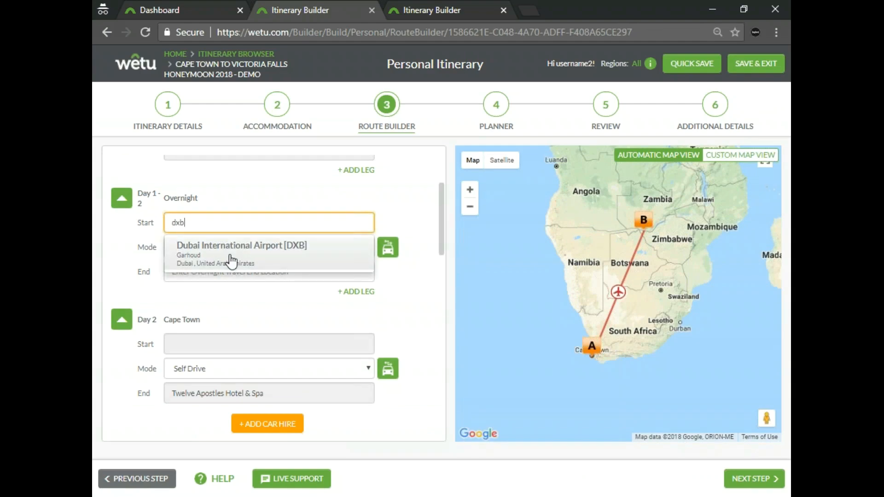
pyautogui.click(207, 256)
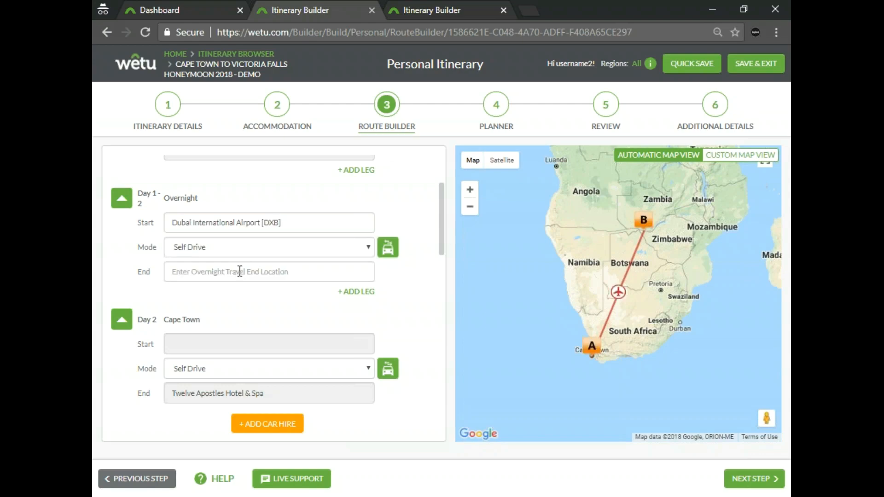
pyautogui.click(231, 275)
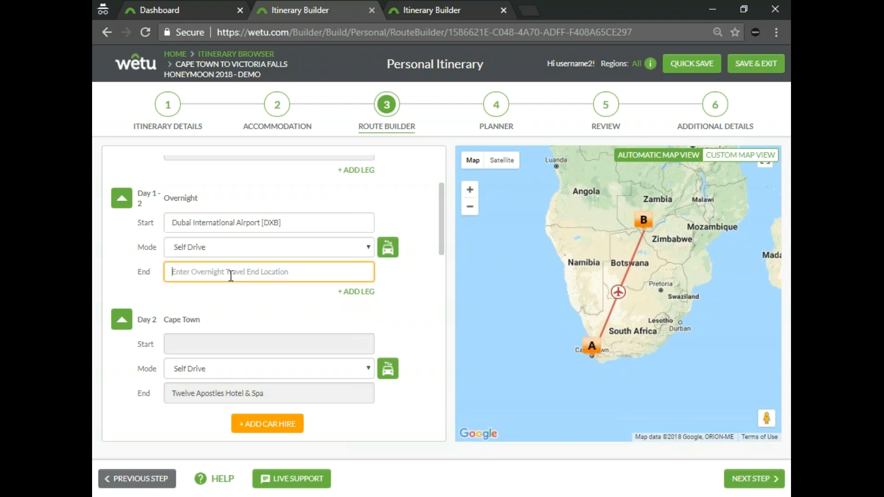
pyautogui.write('cpt')
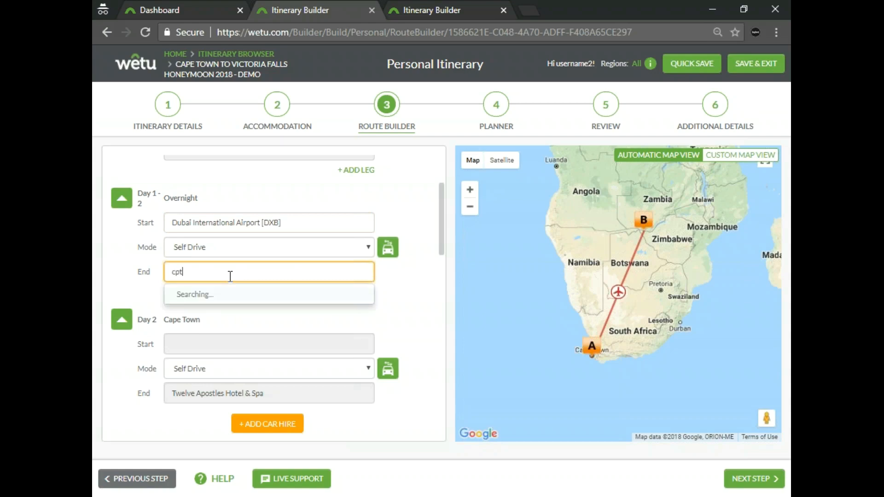
pyautogui.click(260, 309)
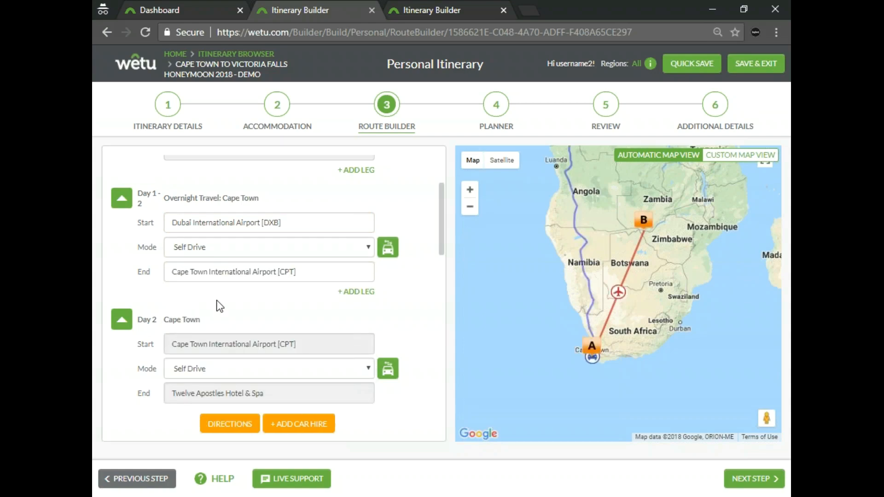
# Set the travel mode of the Day 1-2 overnight leg to Scheduled Flight.
pyautogui.scroll(-1, 216, 318)
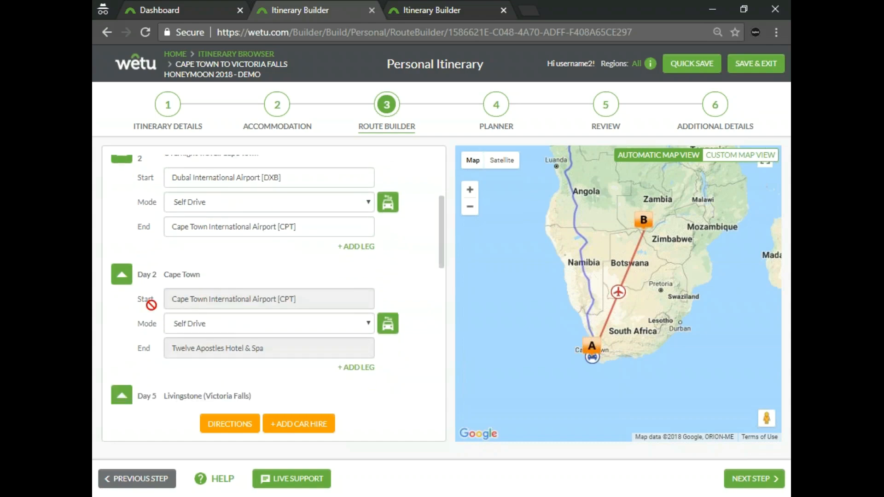
pyautogui.scroll(1, 260, 288)
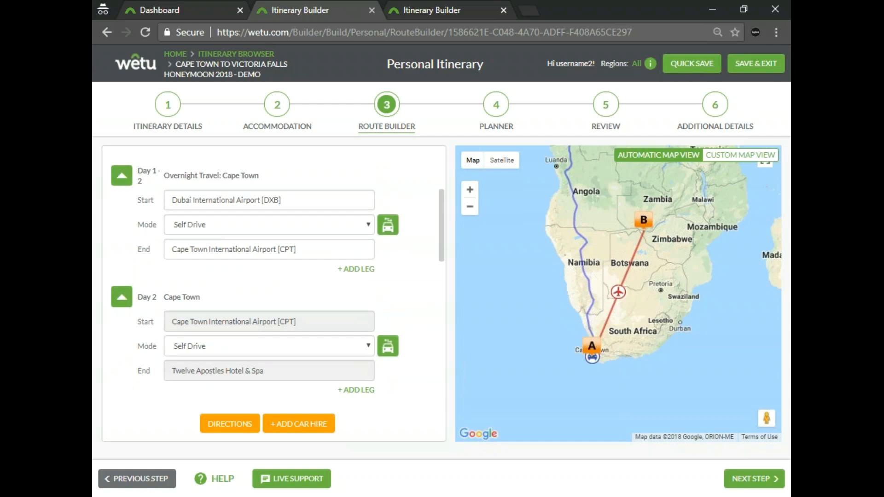
pyautogui.click(242, 225)
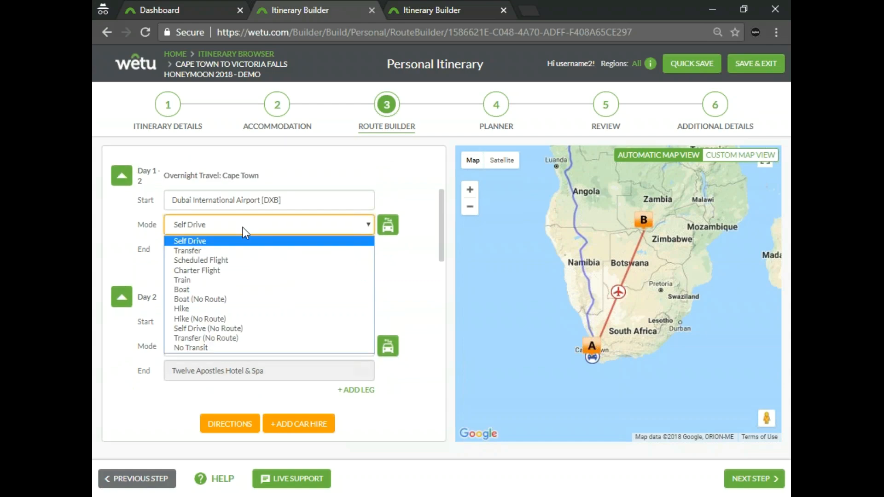
pyautogui.click(222, 260)
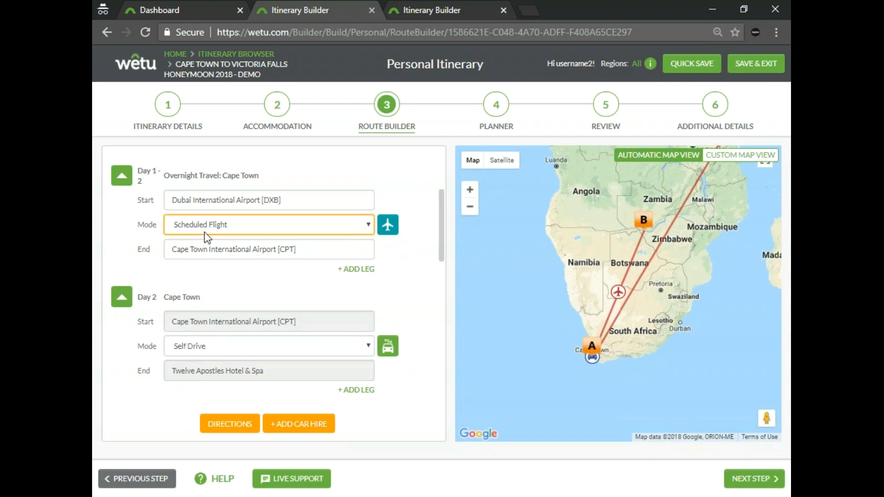
# Set the start location of the Day 10-11 overnight leg to Victoria Falls International Airport [VFA].
pyautogui.scroll(-1, 236, 269)
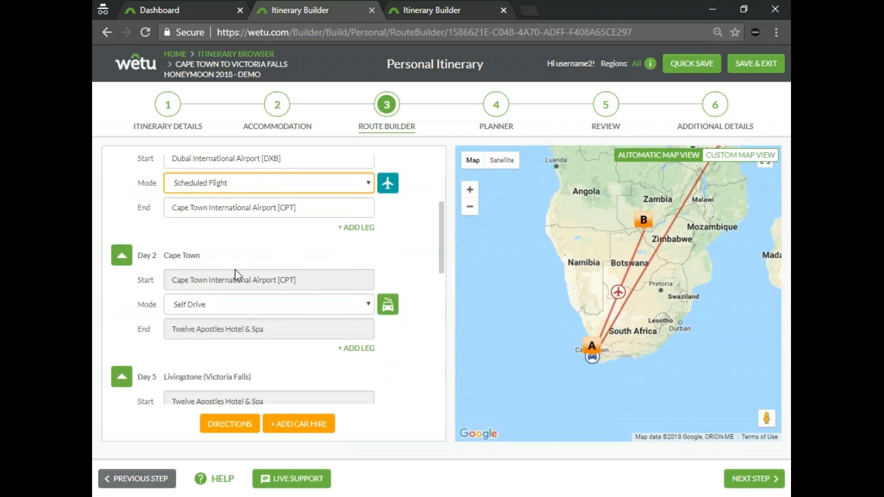
pyautogui.scroll(1, 295, 193)
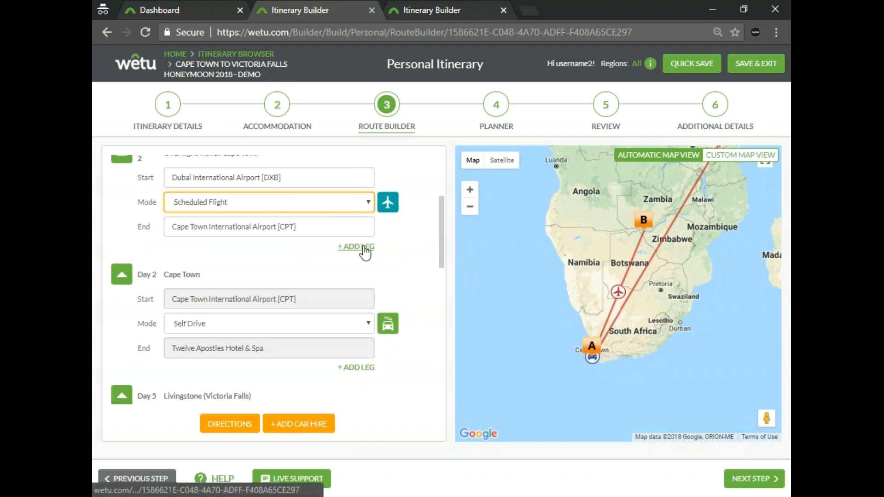
pyautogui.scroll(-3, 197, 280)
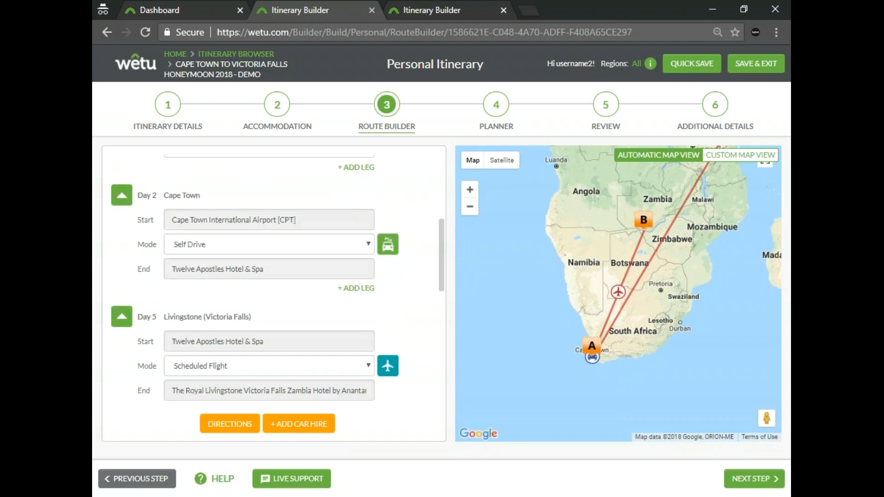
pyautogui.scroll(-2, 245, 274)
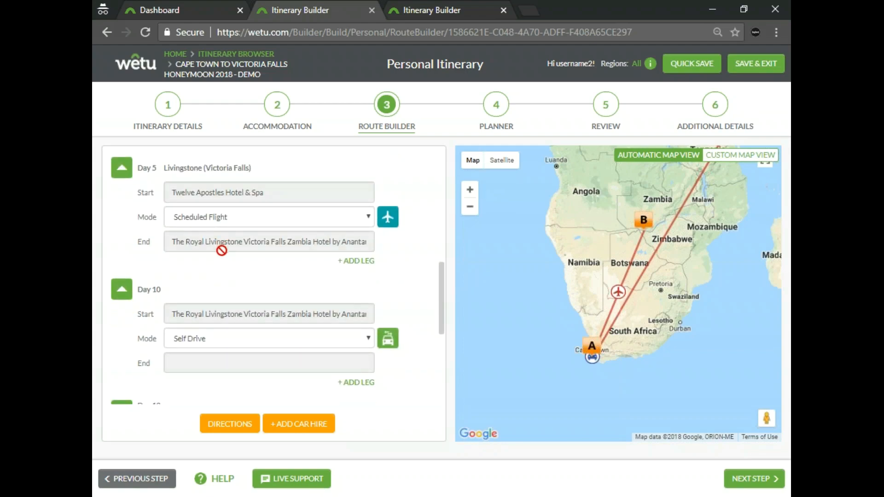
pyautogui.scroll(-1, 225, 260)
pyautogui.scroll(-3, 226, 260)
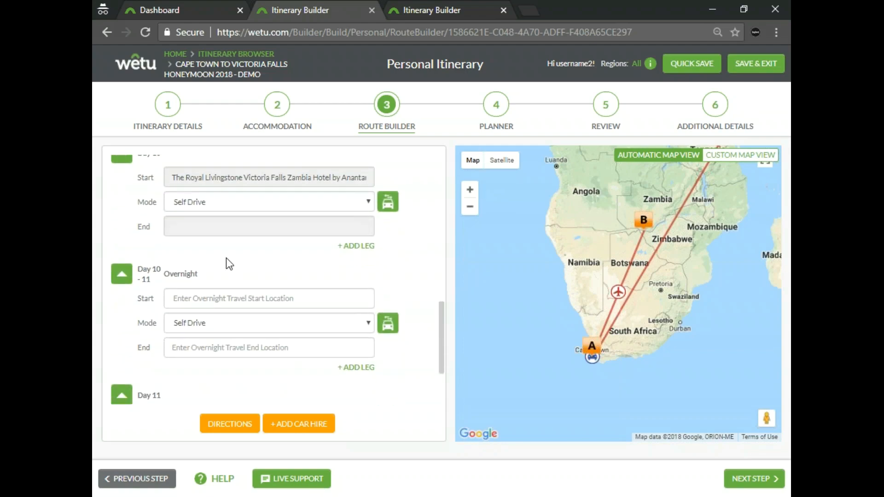
pyautogui.scroll(-1, 229, 259)
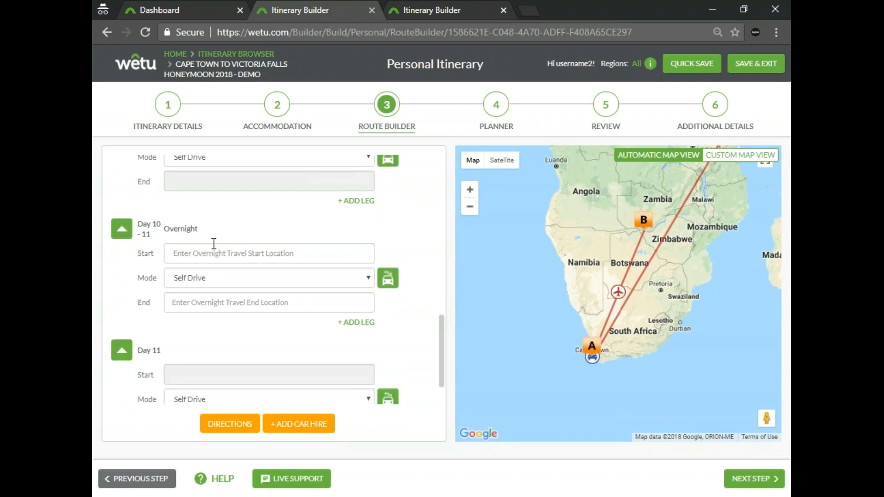
pyautogui.scroll(1, 215, 244)
pyautogui.click(178, 295)
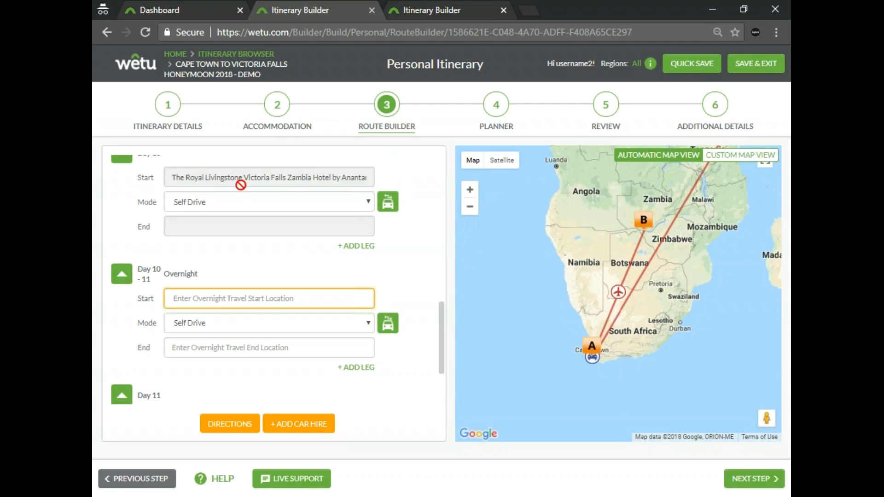
pyautogui.write('vfa')
pyautogui.click(231, 322)
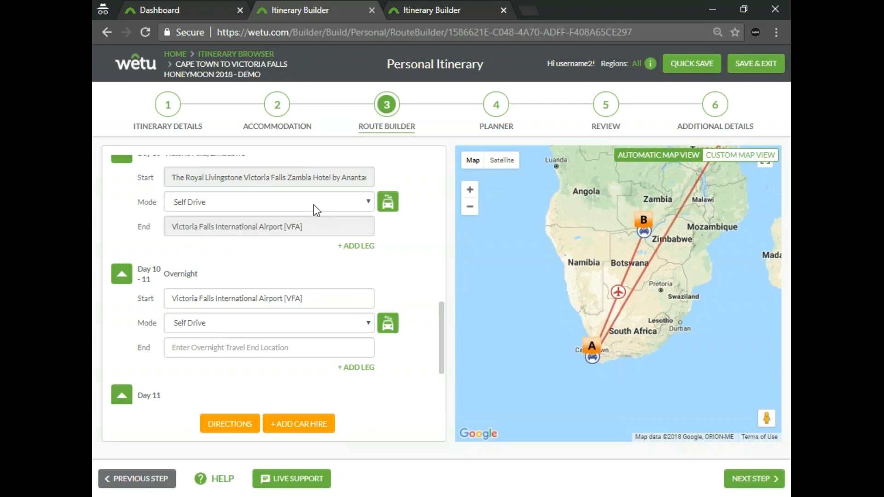
# Add a transfer stop at OR Tambo International Airport [JNB] to the Day 10-11 overnight leg, reached by Scheduled Flight from Victoria Falls.
pyautogui.scroll(-1, 326, 232)
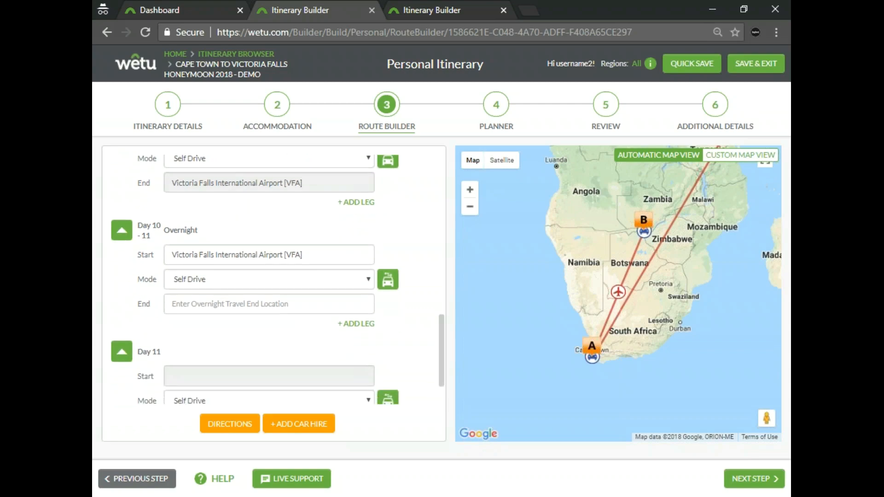
pyautogui.click(364, 325)
pyautogui.click(243, 303)
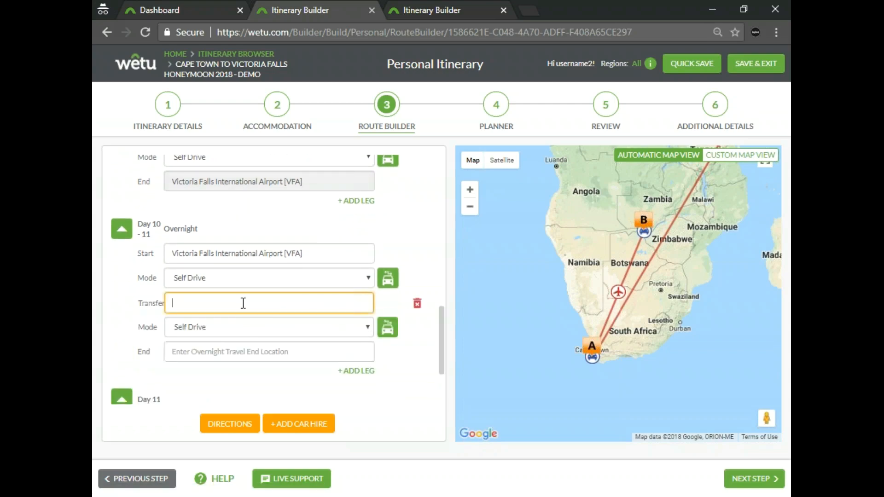
pyautogui.write('jnb')
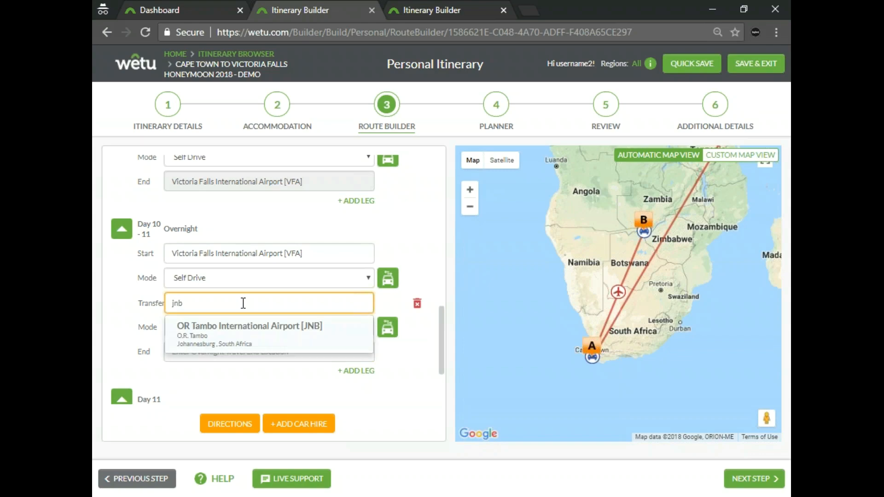
pyautogui.click(249, 328)
pyautogui.click(240, 275)
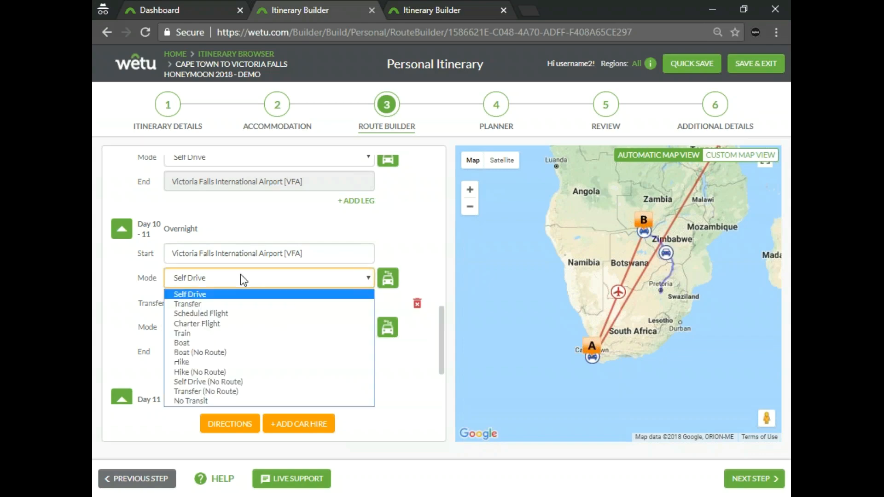
pyautogui.click(229, 315)
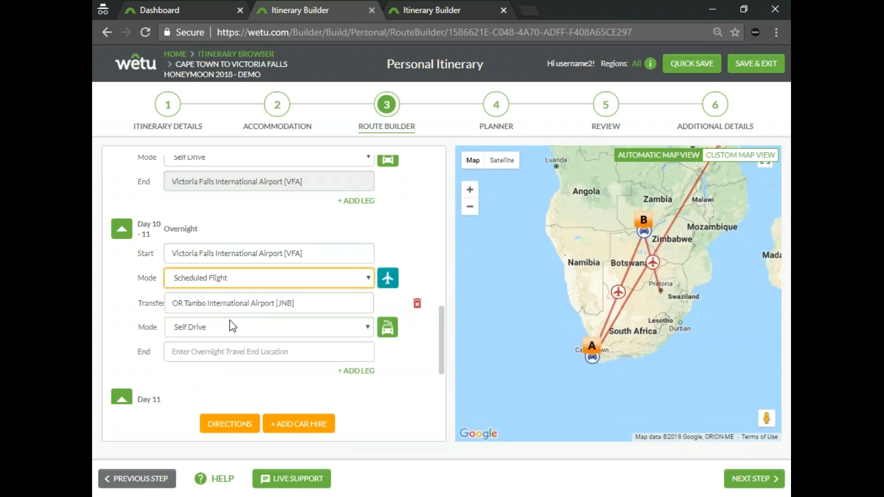
# Set the Day 10-11 overnight leg to end at Dubai International Airport [DXB], travelling there from OR Tambo by Scheduled Flight.
pyautogui.scroll(-1, 196, 307)
pyautogui.click(196, 306)
pyautogui.write('d')
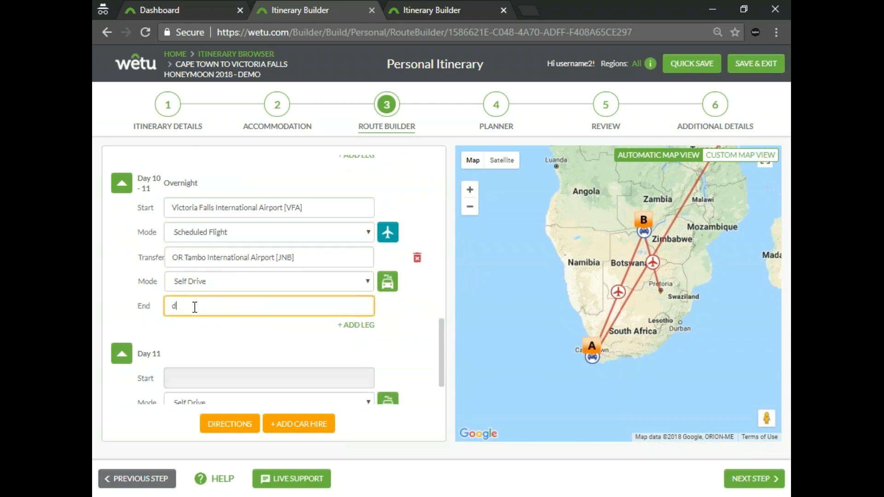
pyautogui.write('xb')
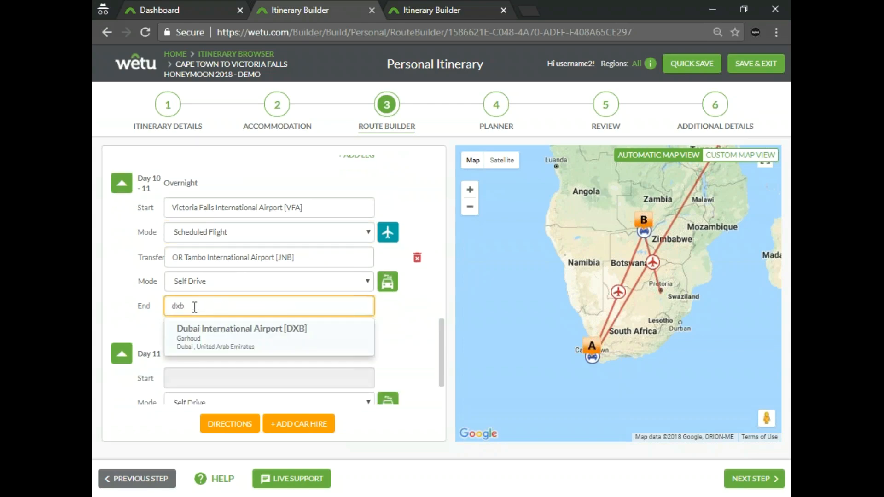
pyautogui.click(231, 343)
pyautogui.click(229, 280)
pyautogui.click(221, 317)
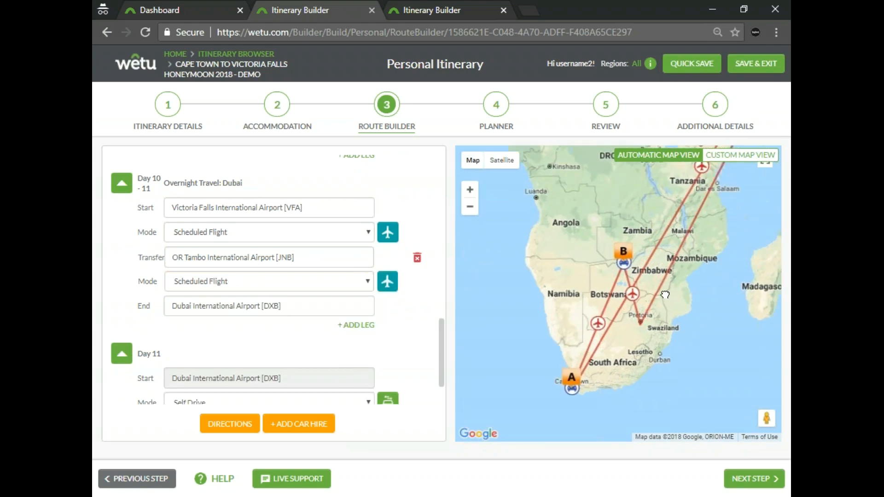
# Examine the overnight legs in the route list and their flight routes between Dubai and southern Africa on the map.
pyautogui.moveTo(662, 360); pyautogui.dragTo(663, 337)
pyautogui.scroll(1, 666, 346)
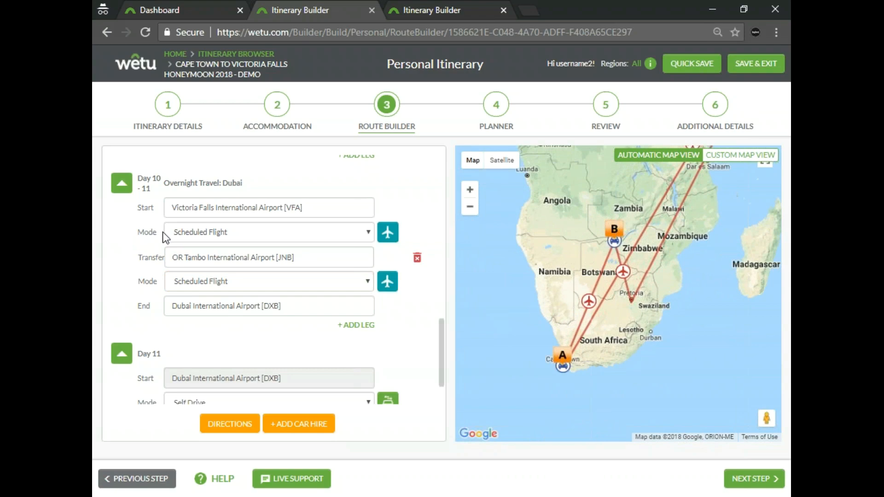
pyautogui.scroll(4, 298, 244)
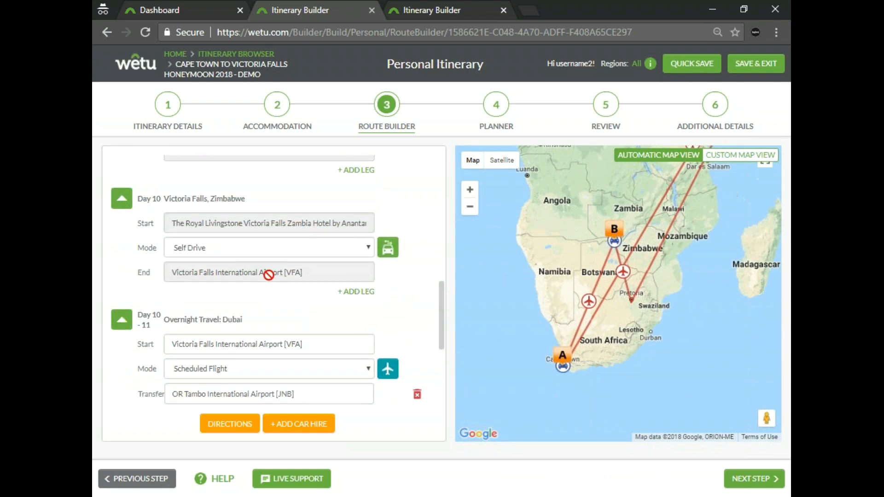
pyautogui.scroll(10, 297, 244)
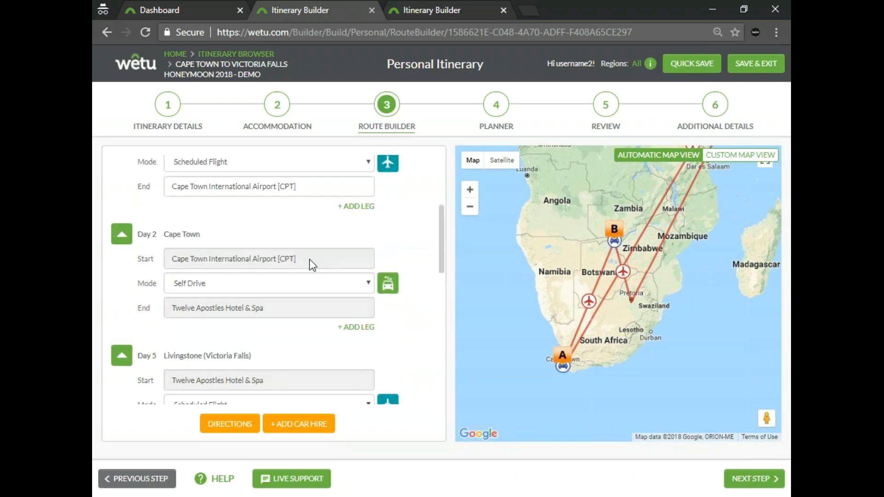
pyautogui.scroll(3, 238, 166)
pyautogui.scroll(-1, 323, 270)
pyautogui.scroll(-1, 320, 266)
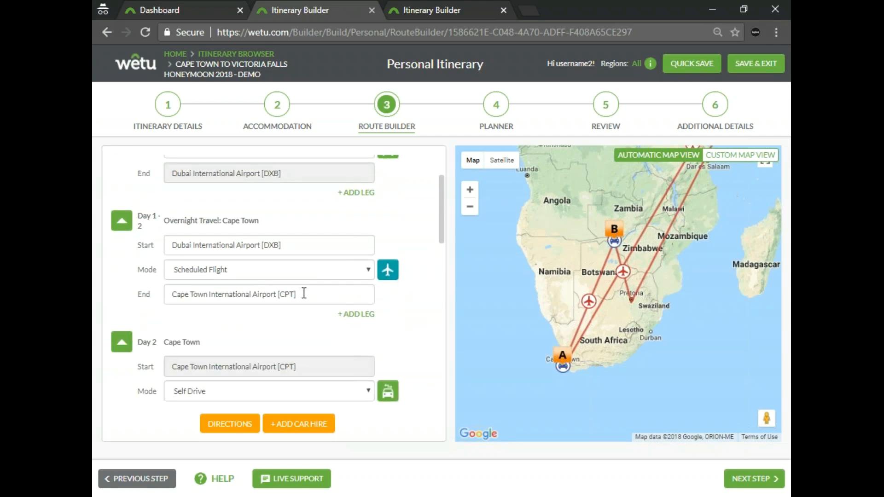
pyautogui.scroll(-2, 295, 301)
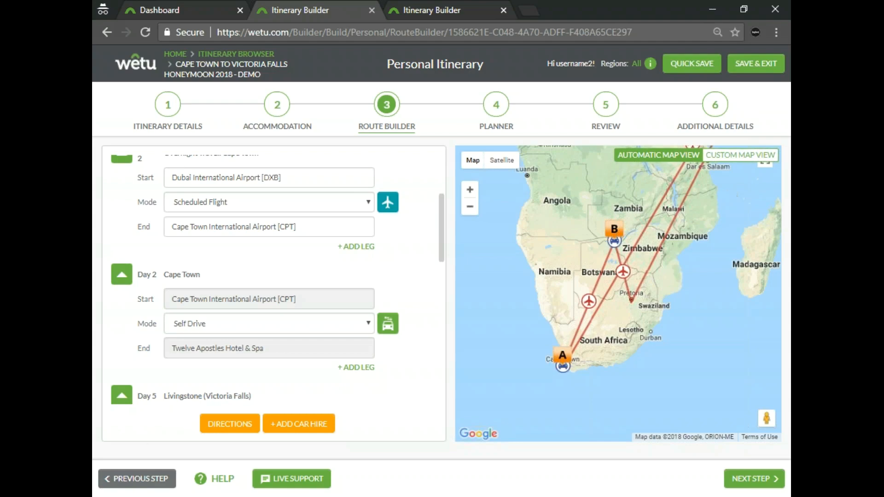
pyautogui.scroll(-3, 716, 184)
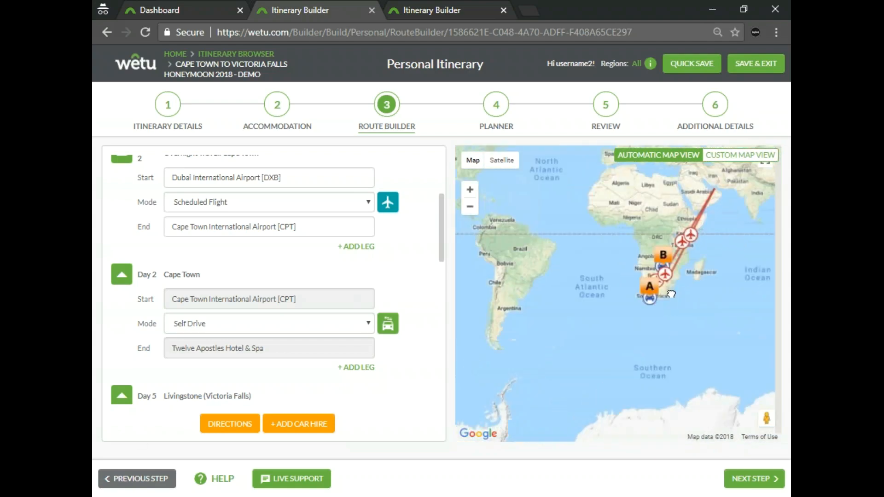
pyautogui.scroll(1, 671, 293)
pyautogui.scroll(2, 672, 319)
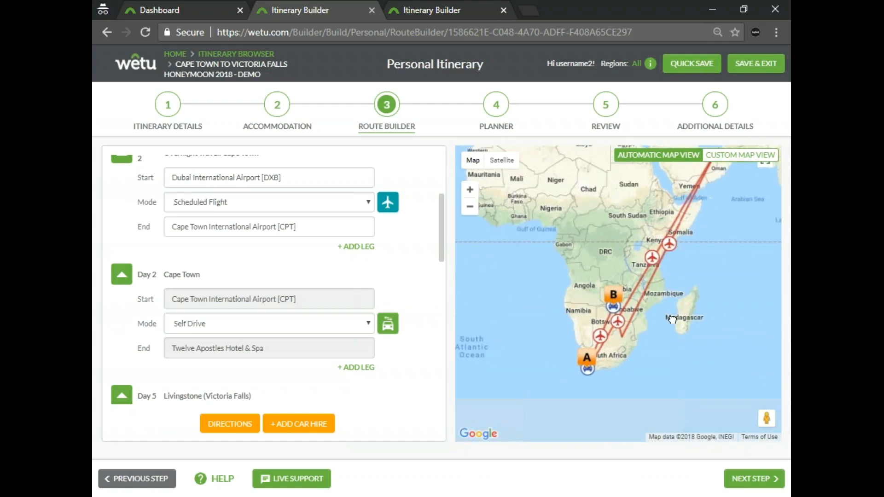
pyautogui.scroll(1, 672, 319)
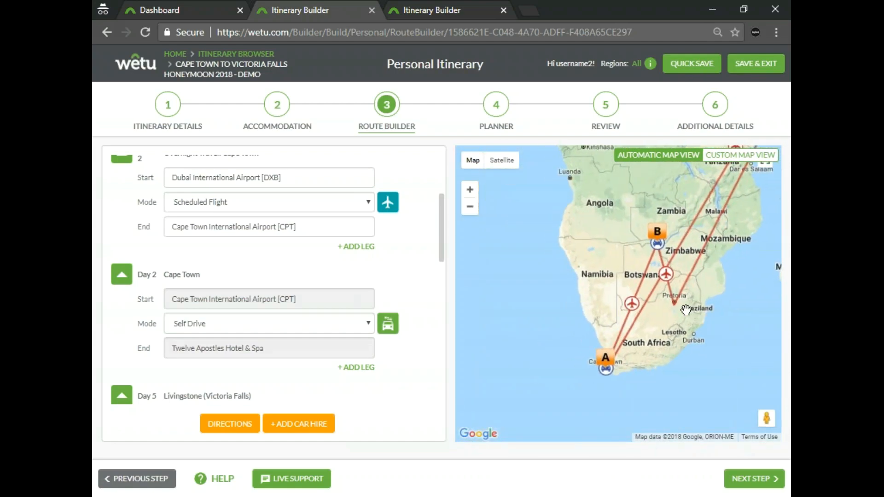
pyautogui.scroll(1, 676, 317)
pyautogui.moveTo(673, 319); pyautogui.dragTo(705, 324)
pyautogui.scroll(-1, 697, 326)
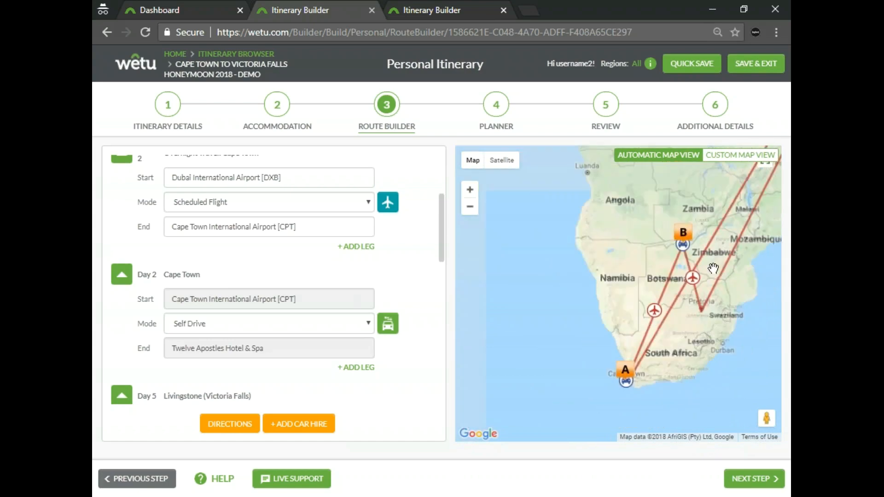
# Switch to the custom map view and enlarge the map frame to cover southern Africa from Cape Town up to Victoria Falls.
pyautogui.click(757, 158)
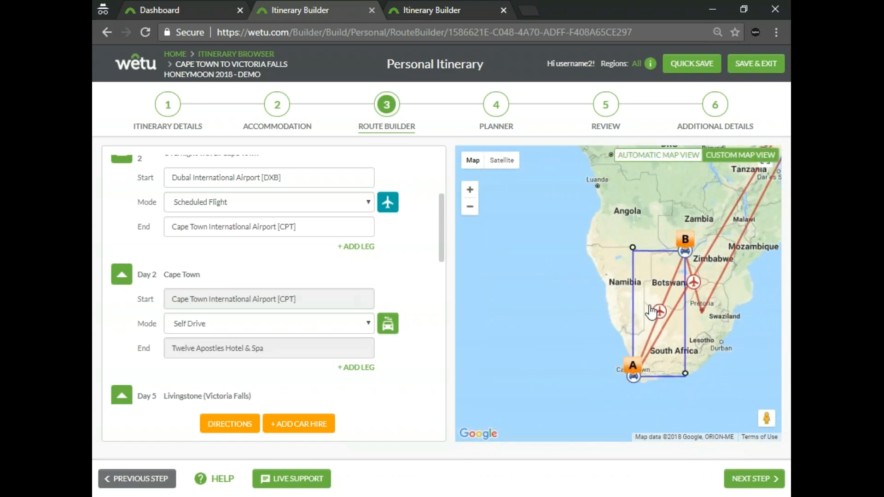
pyautogui.moveTo(632, 247); pyautogui.dragTo(594, 244)
pyautogui.moveTo(644, 354); pyautogui.dragTo(692, 365)
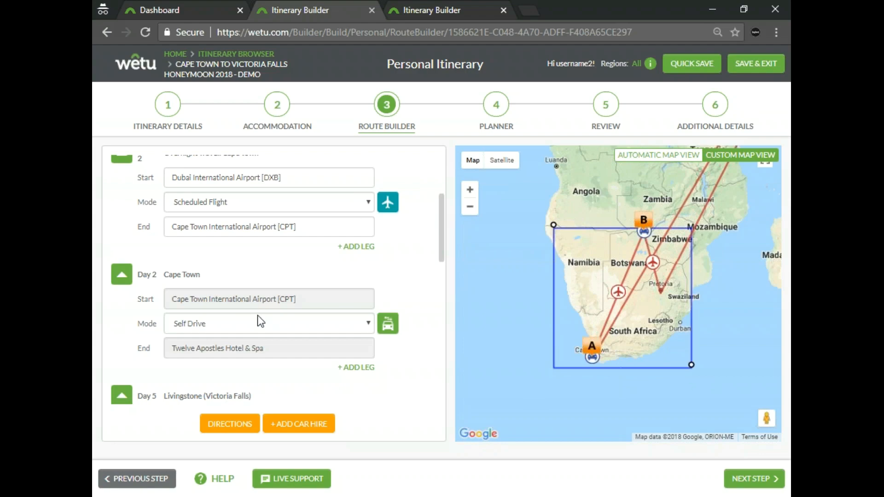
# Return to the Accommodation stage and add Cape Grace as Alternative 1 to the Twelve Apostles Hotel & Spa stay.
pyautogui.scroll(2, 258, 314)
pyautogui.scroll(1, 258, 315)
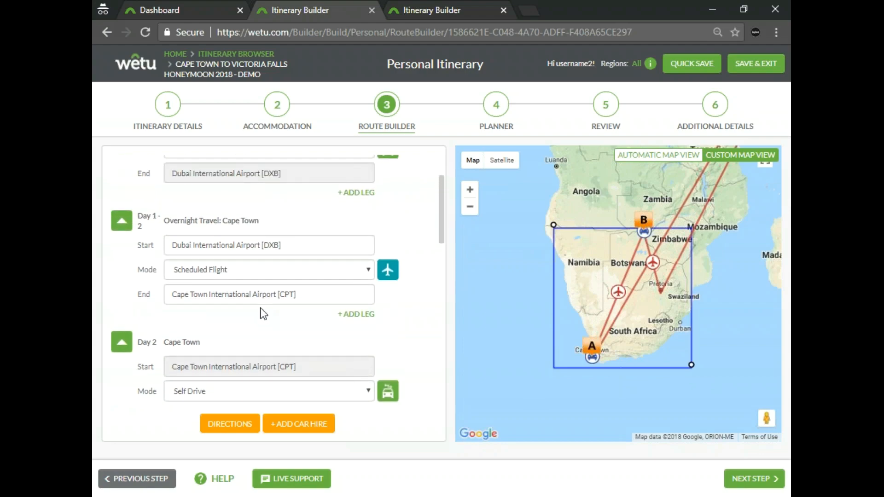
pyautogui.click(280, 109)
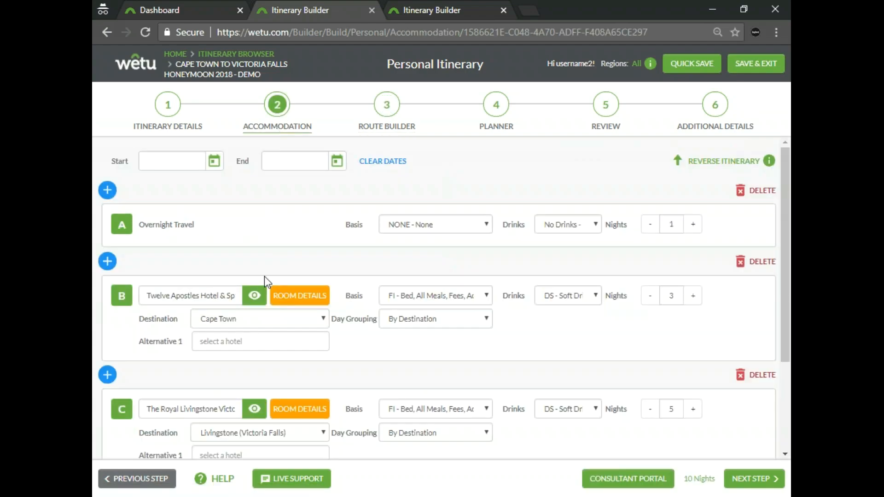
pyautogui.scroll(-2, 226, 331)
pyautogui.click(220, 251)
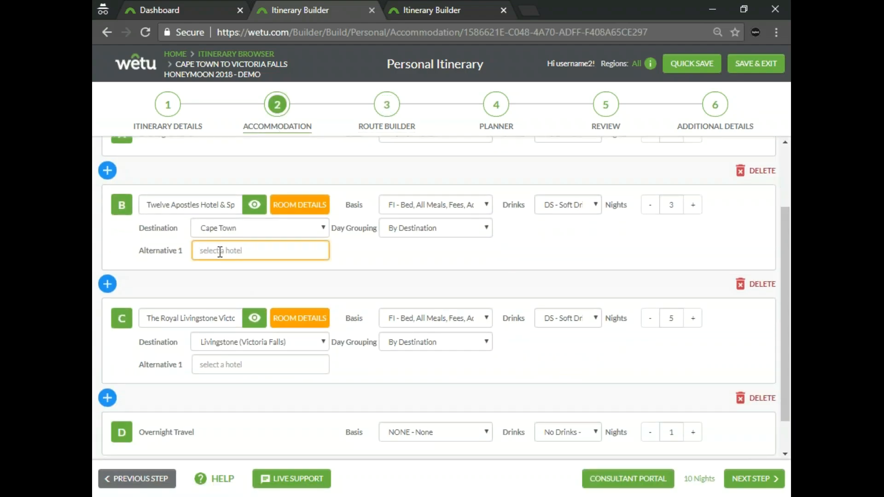
pyautogui.write('cape grace')
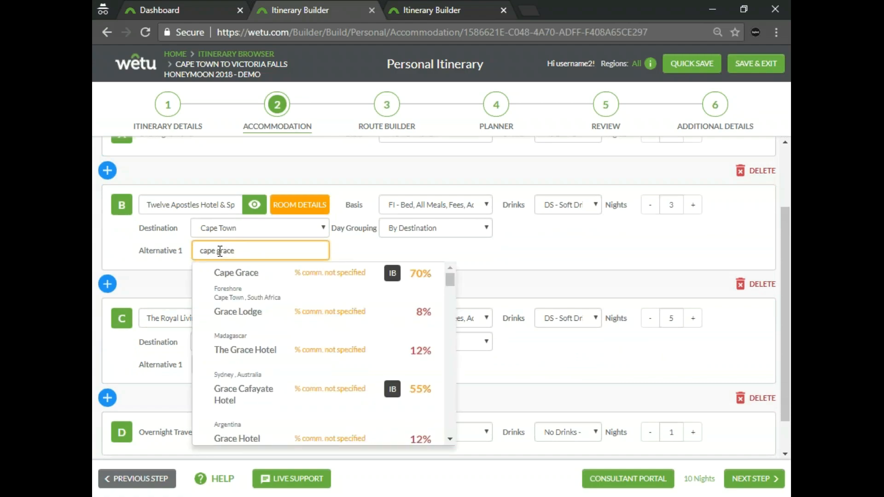
pyautogui.click(249, 285)
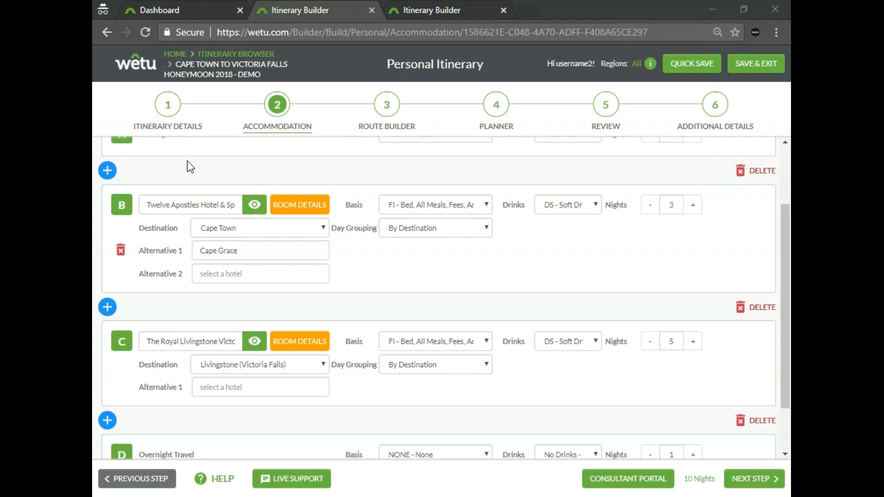
# Add Old Drift Lodge as Alternative 1 to The Royal Livingstone stay and save the itinerary without leaving the builder.
pyautogui.scroll(-1, 191, 272)
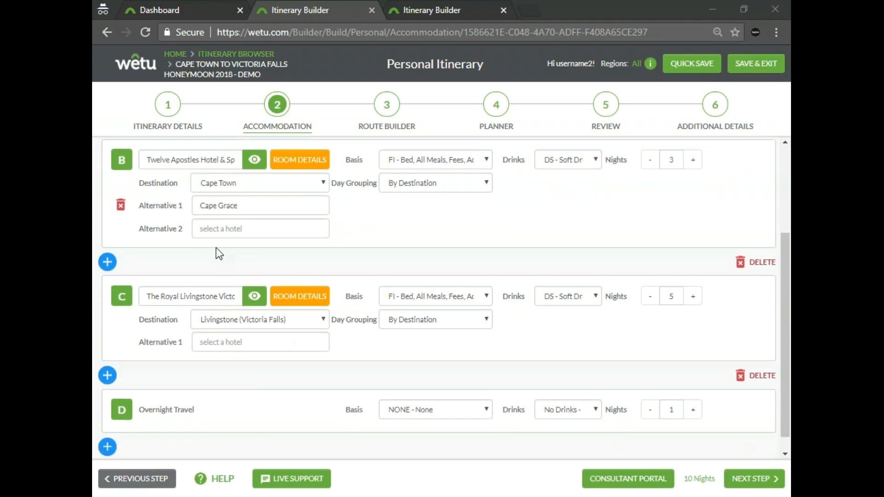
pyautogui.click(217, 342)
pyautogui.write('old drift')
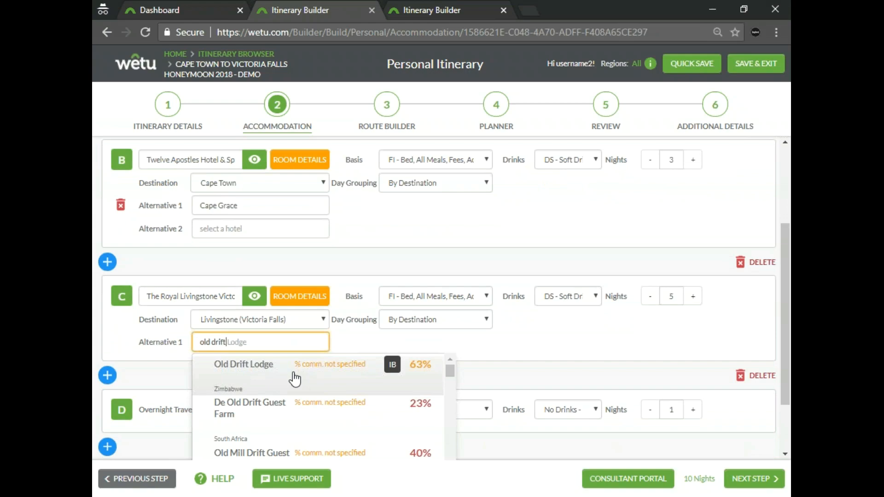
pyautogui.click(249, 379)
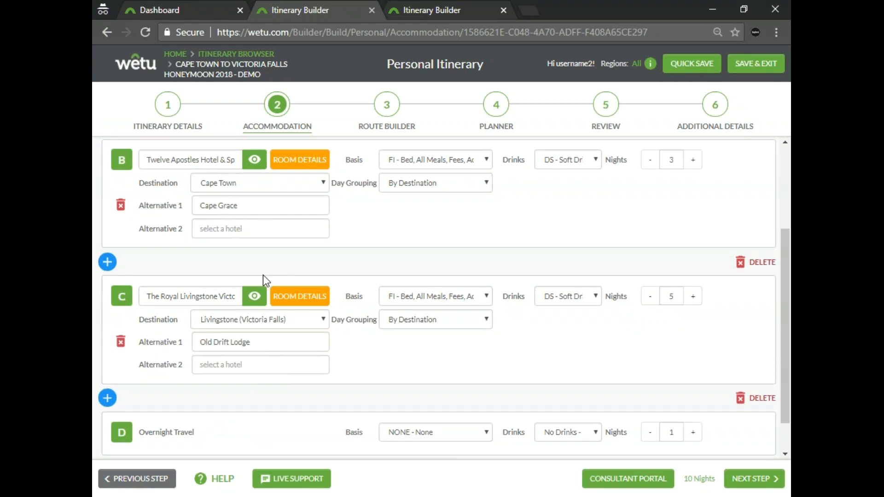
pyautogui.scroll(-1, 282, 345)
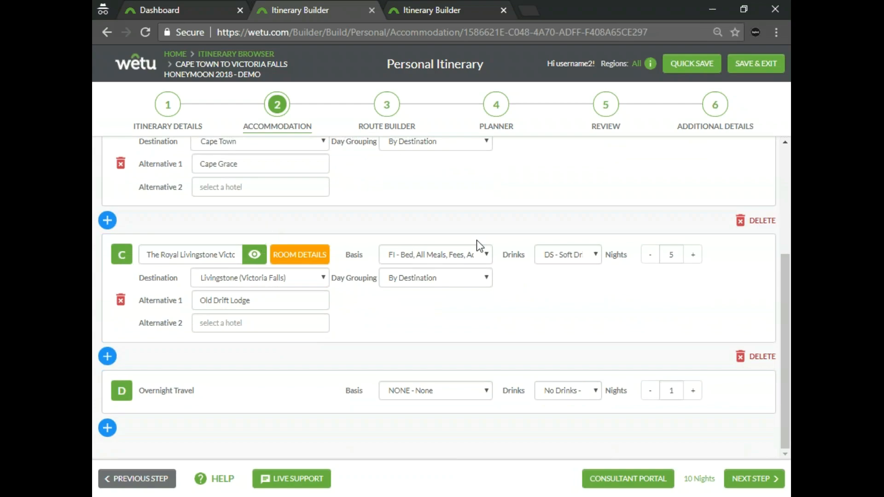
pyautogui.scroll(1, 515, 234)
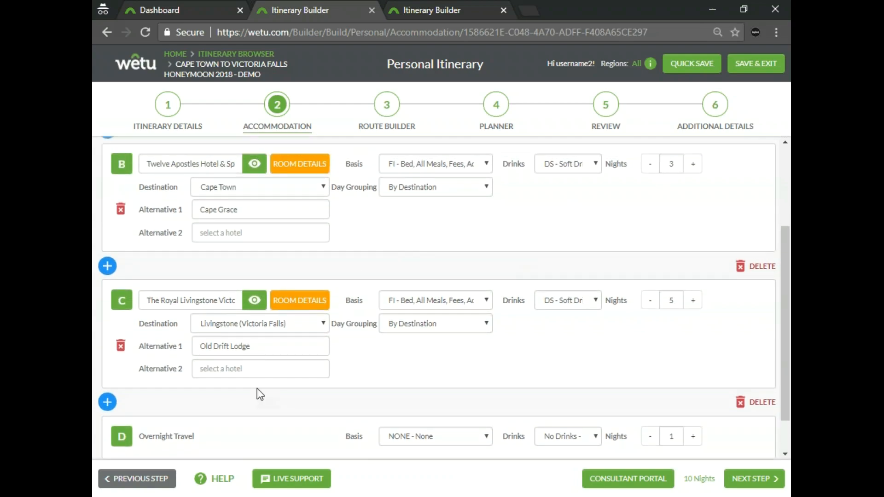
pyautogui.click(674, 64)
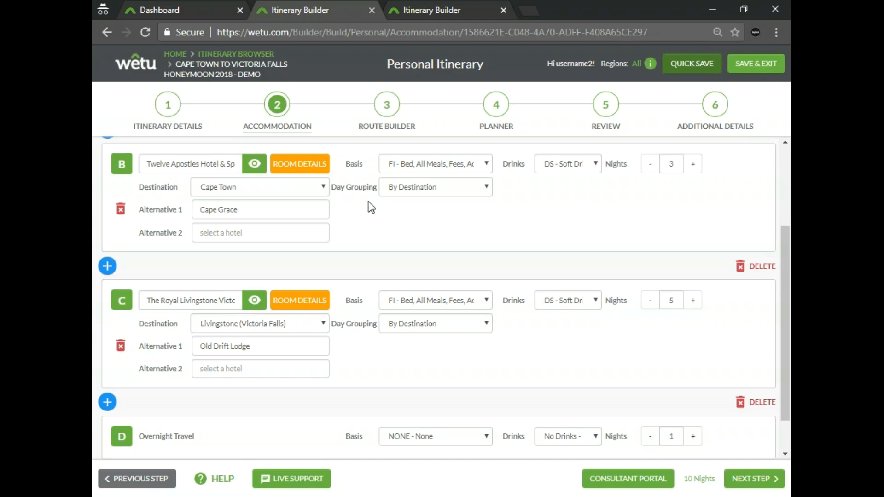
# Insert an own-arrangements stay between the first overnight travel entry and the Twelve Apostles Hotel & Spa stay.
pyautogui.scroll(2, 259, 270)
pyautogui.scroll(1, 260, 270)
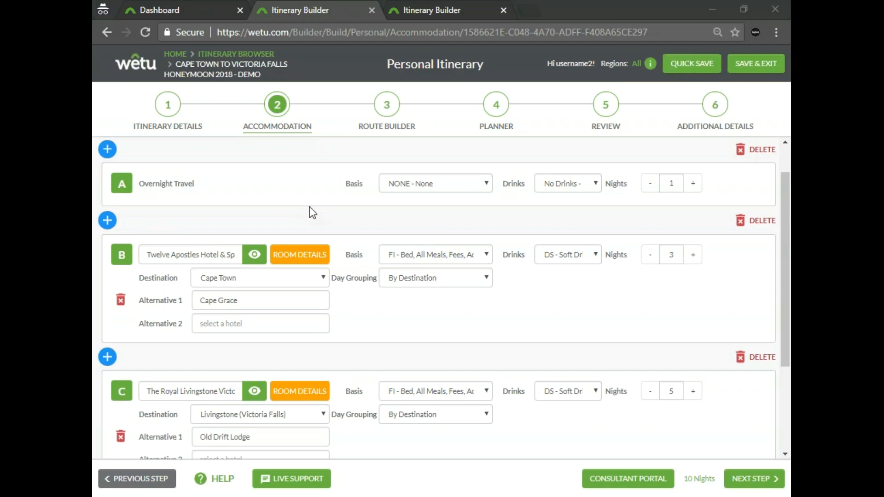
pyautogui.click(108, 220)
pyautogui.click(353, 225)
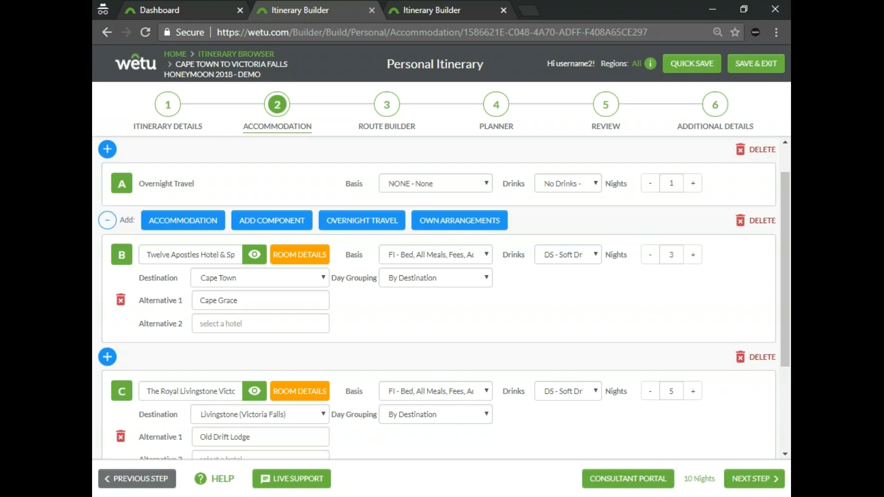
pyautogui.click(458, 226)
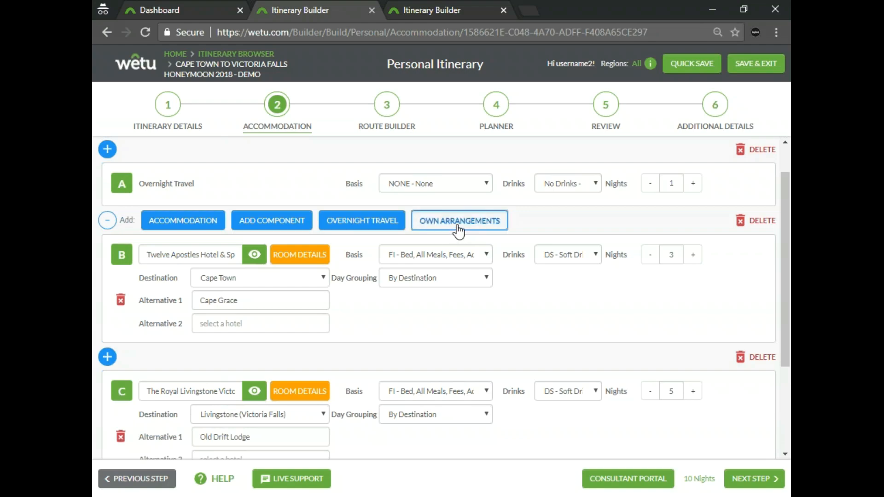
pyautogui.click(106, 221)
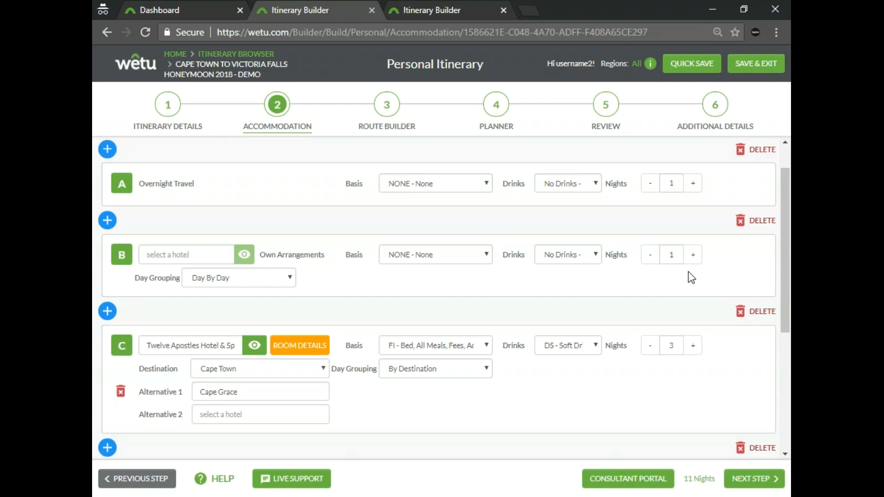
# Set the location of the new own-arrangements stay to Cape Town in the Western Cape, South Africa.
pyautogui.click(187, 259)
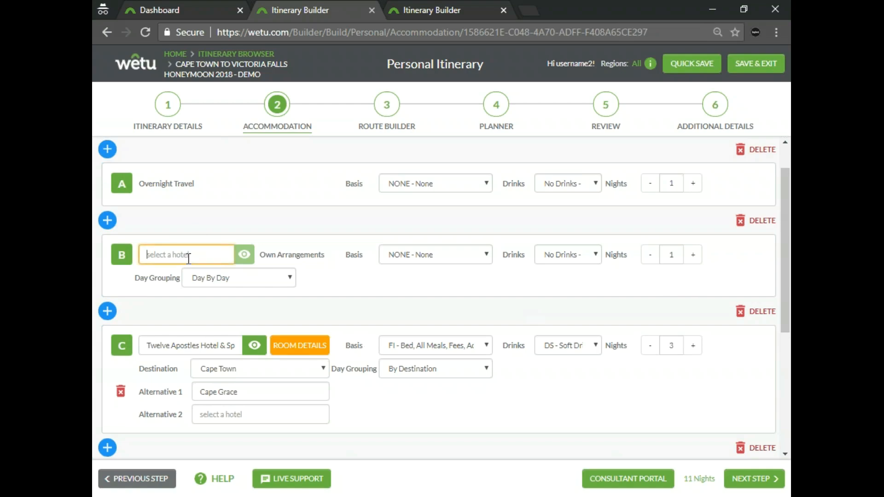
pyautogui.write('cap')
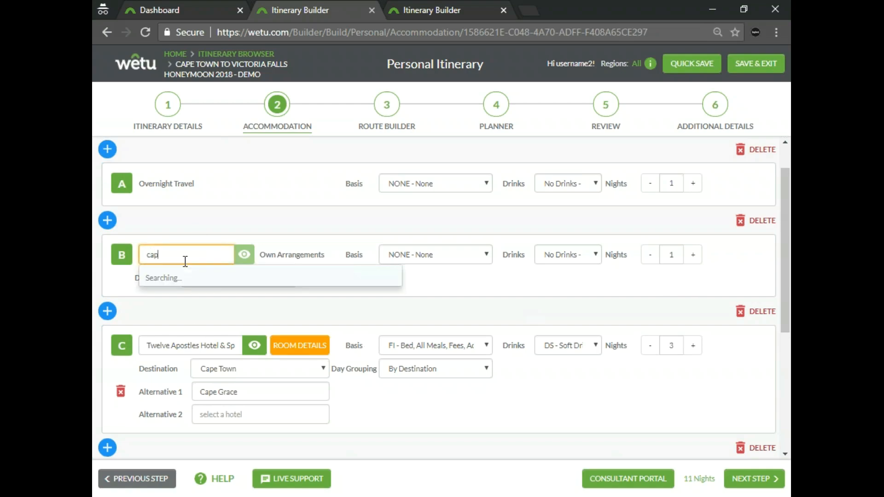
pyautogui.write('e')
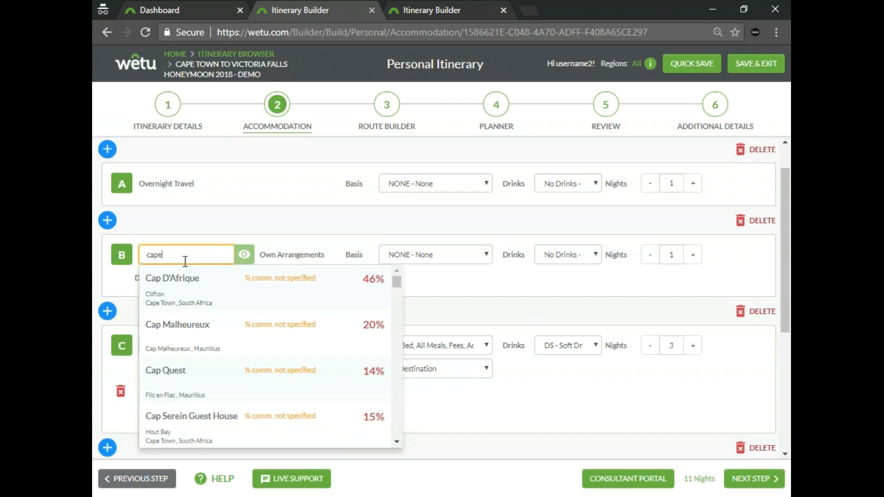
pyautogui.write(' town')
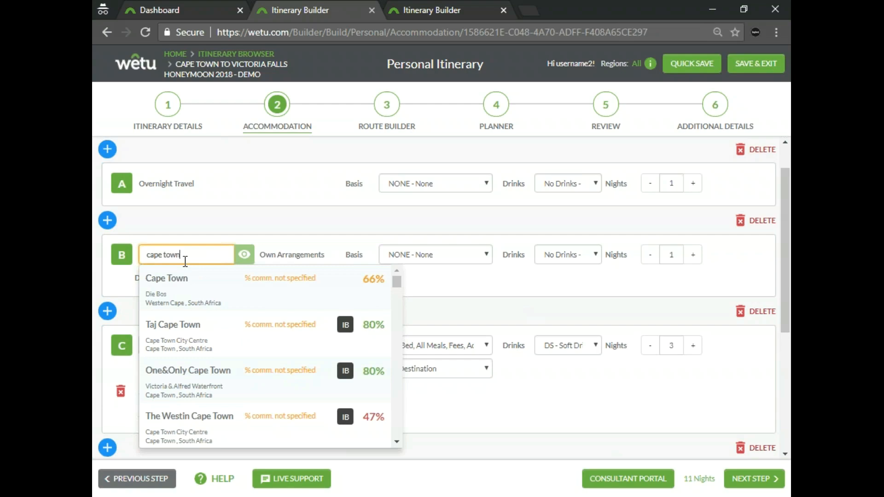
pyautogui.click(186, 294)
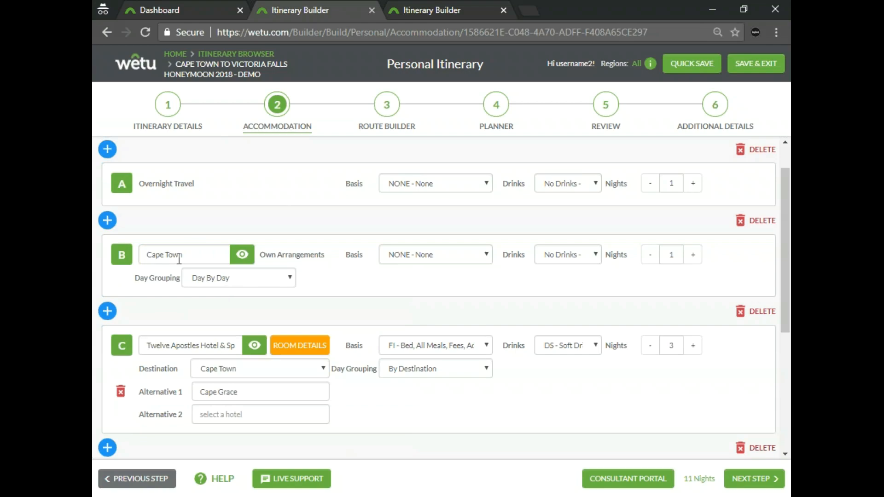
# Go to the Route Builder stage and set the Day 2 own arrangement's start location to Cape Town City.
pyautogui.click(390, 109)
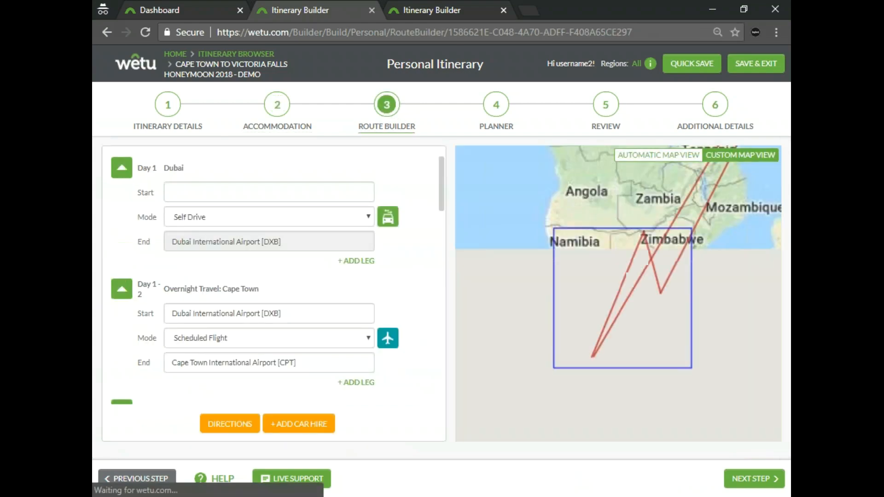
pyautogui.scroll(-5, 272, 291)
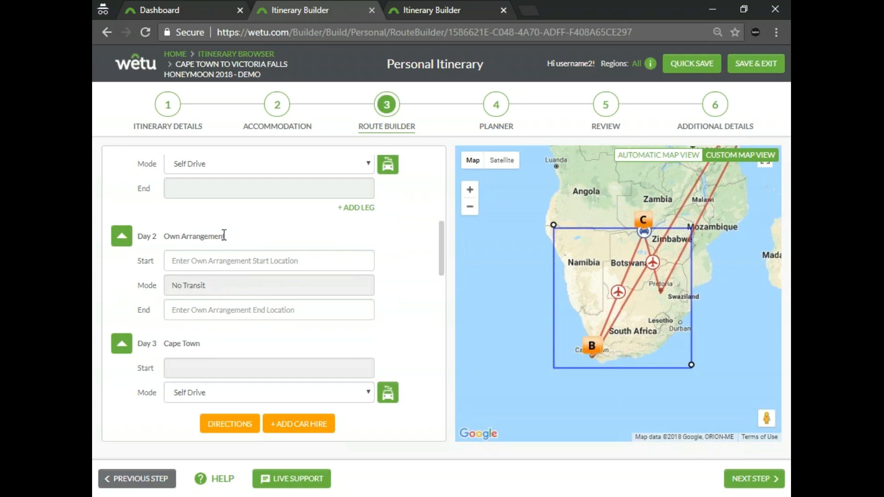
pyautogui.moveTo(226, 236); pyautogui.dragTo(183, 240)
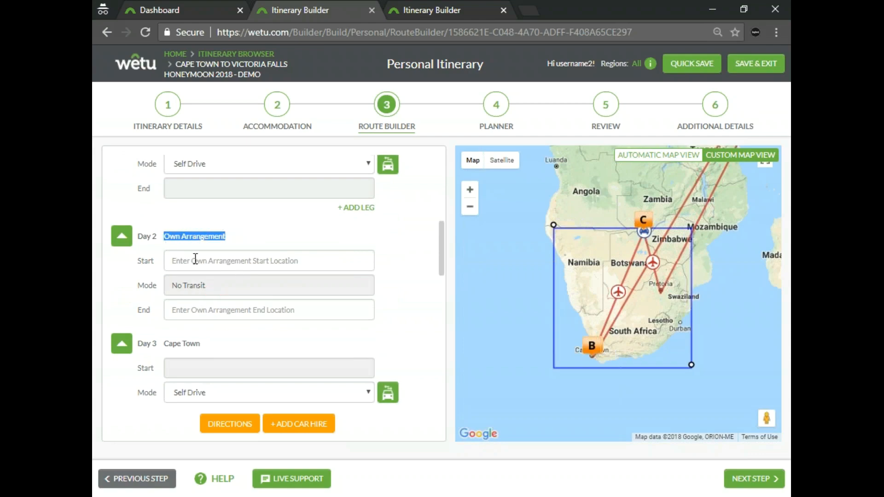
pyautogui.click(195, 259)
pyautogui.write('ca')
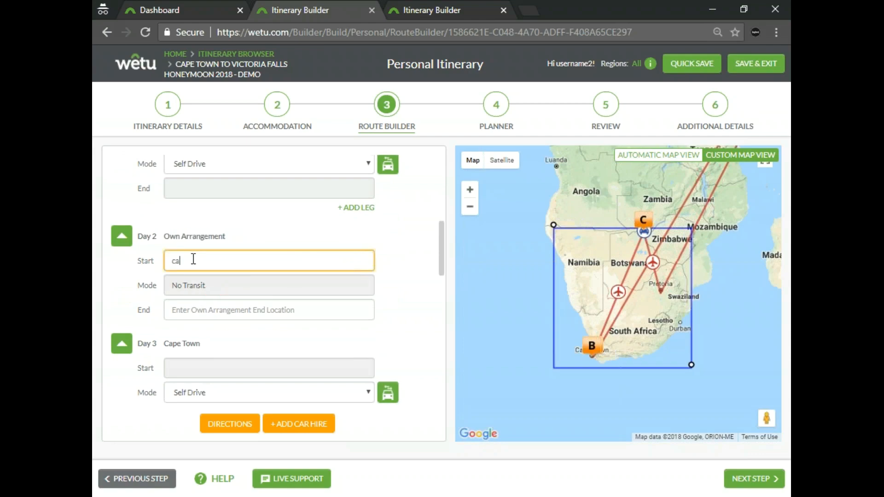
pyautogui.write('pe to')
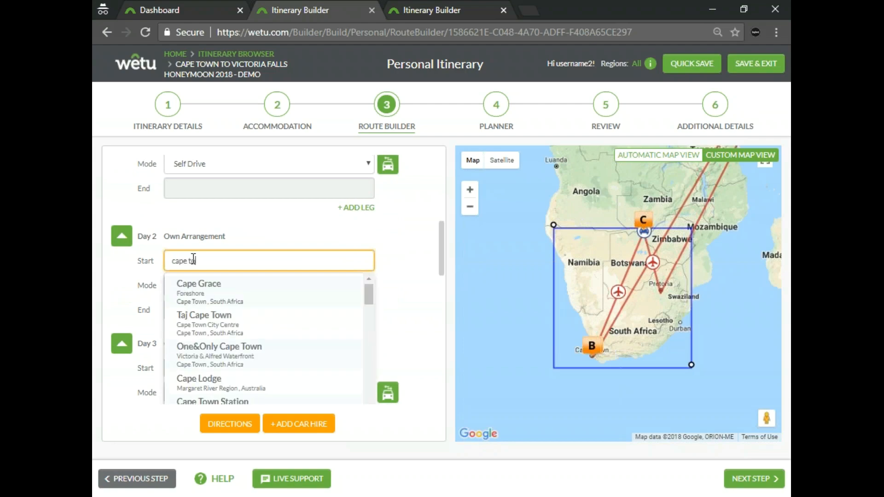
pyautogui.write('wn city')
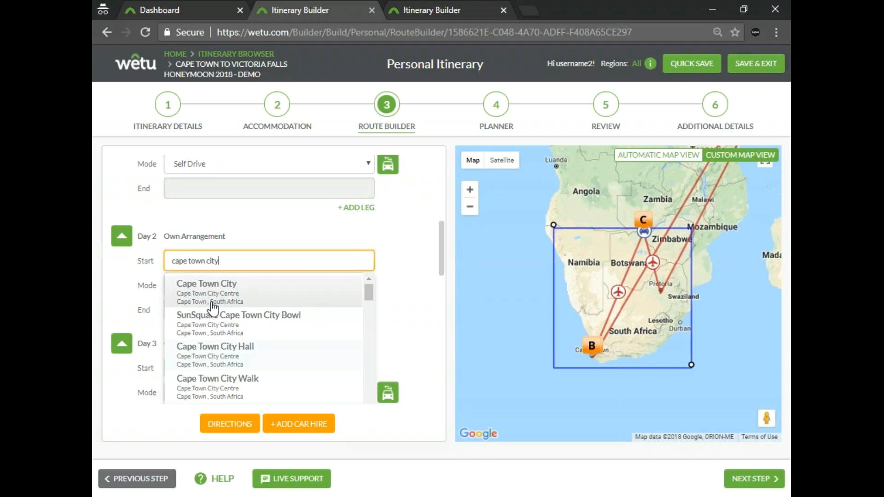
pyautogui.click(206, 289)
# Set the Day 2 own arrangement's end location to Cape Town City.
pyautogui.click(222, 309)
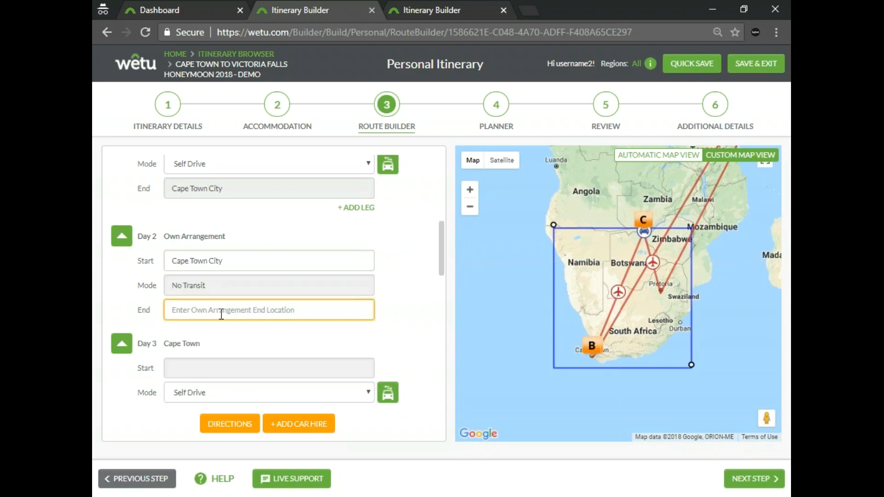
pyautogui.write('cape t')
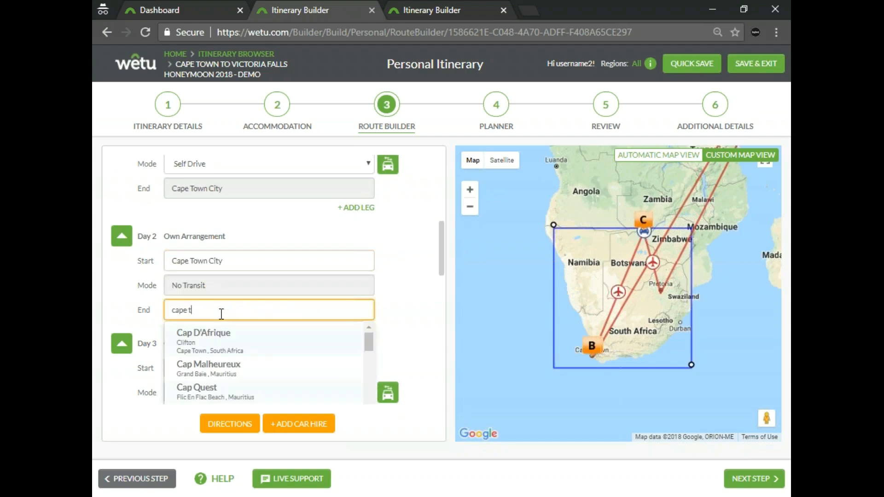
pyautogui.write('own city')
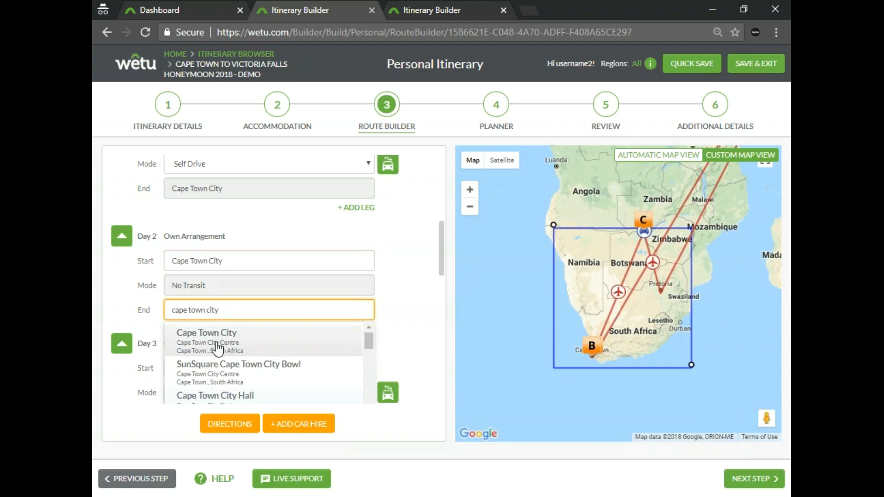
pyautogui.click(217, 341)
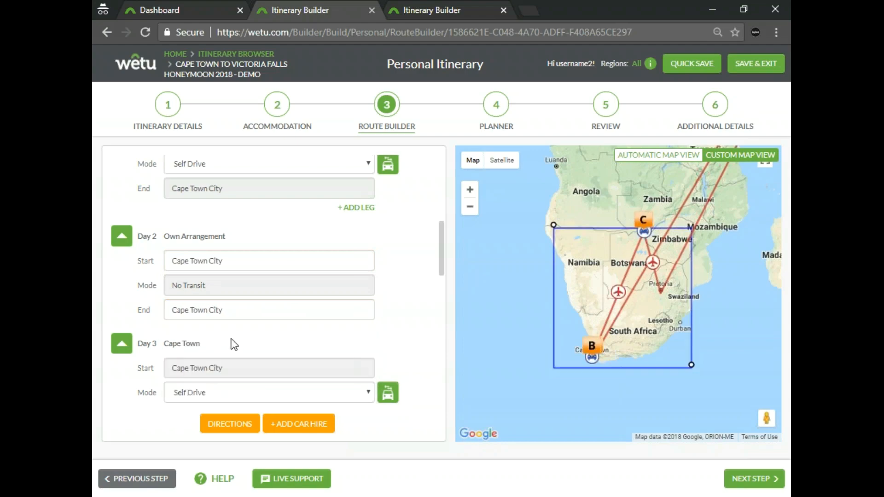
pyautogui.scroll(1, 286, 249)
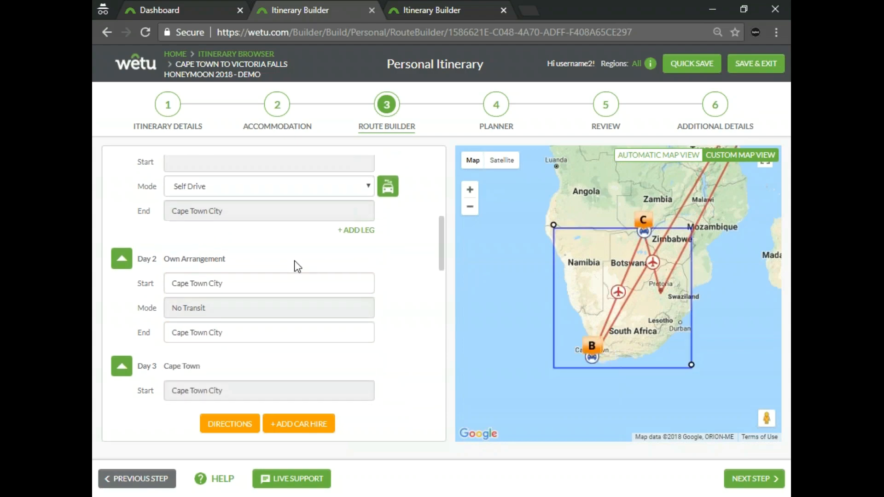
# Return to the Accommodation stage and review the sequence of overnight travel, own-arrangements and hotel stays with their alternatives.
pyautogui.click(277, 105)
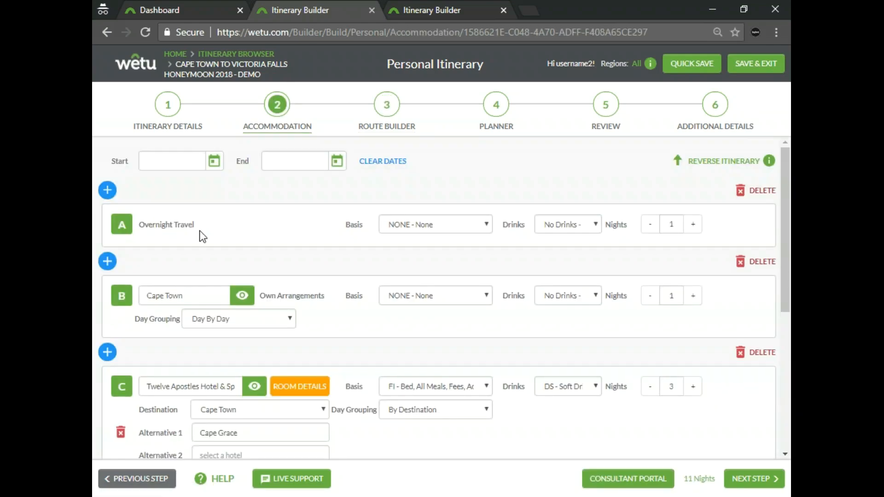
pyautogui.scroll(-1, 156, 372)
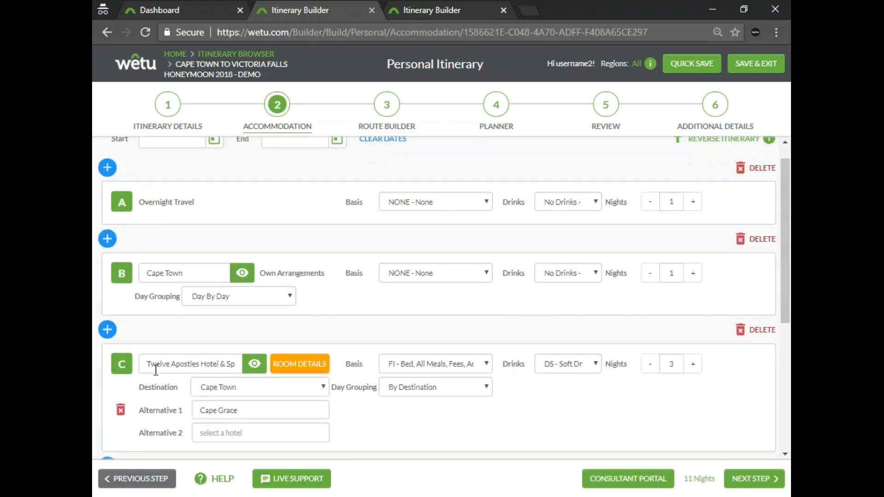
pyautogui.scroll(-1, 202, 274)
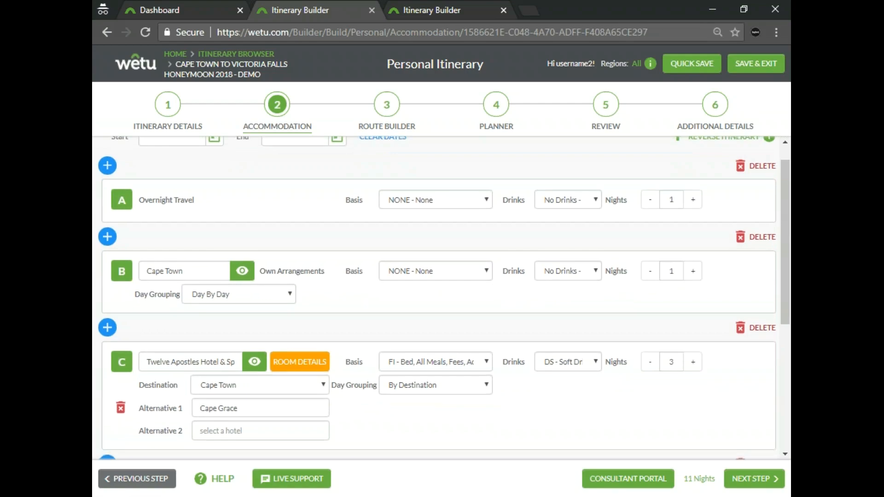
pyautogui.scroll(-1, 143, 391)
pyautogui.scroll(-2, 144, 394)
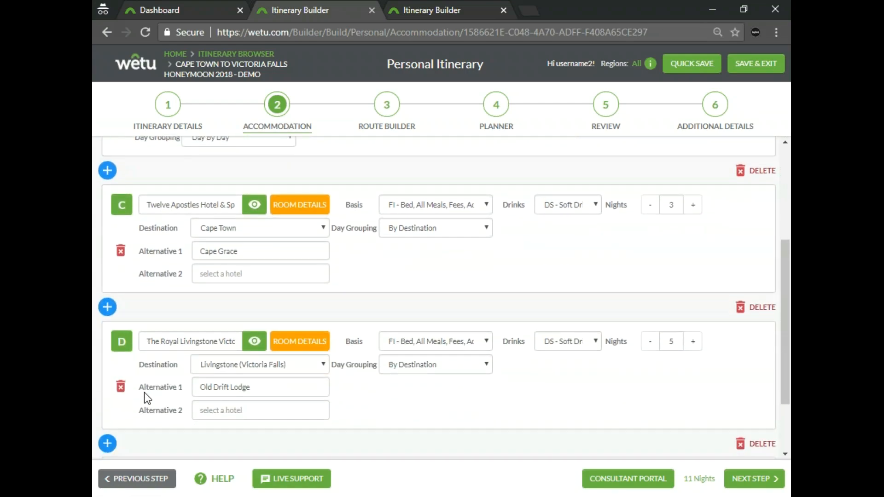
pyautogui.scroll(3, 155, 371)
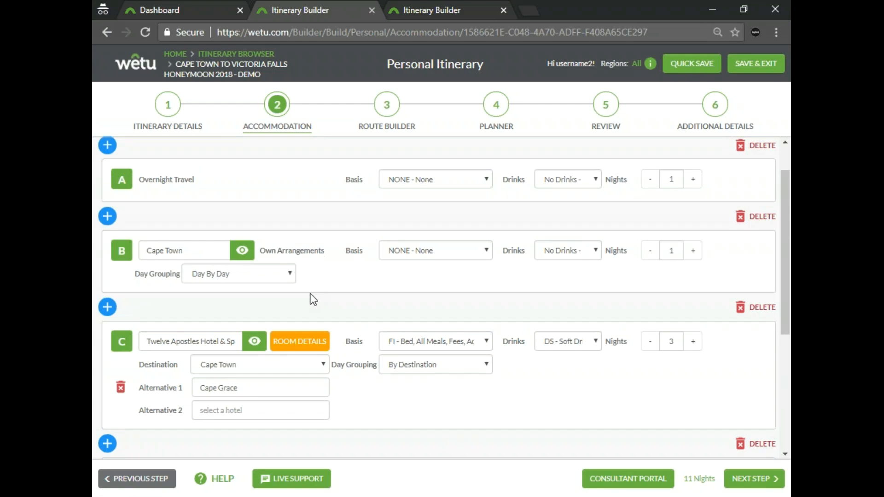
pyautogui.scroll(1, 311, 295)
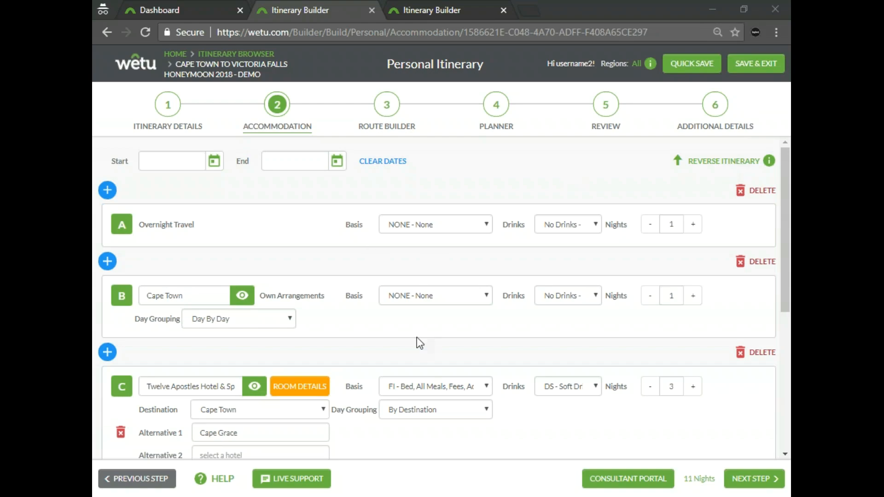
pyautogui.scroll(-3, 446, 421)
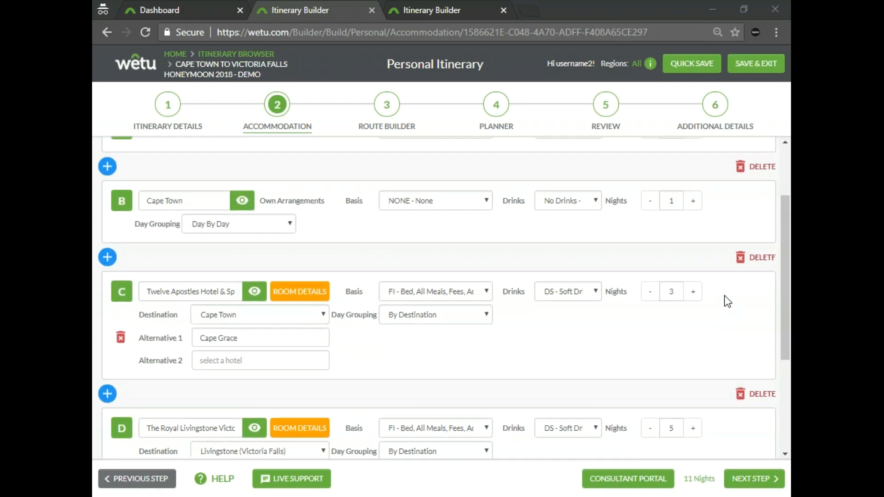
# Reverse the order of the itinerary's accommodation, accepting that loaded routing is replaced with default routes.
pyautogui.scroll(3, 727, 276)
pyautogui.click(730, 162)
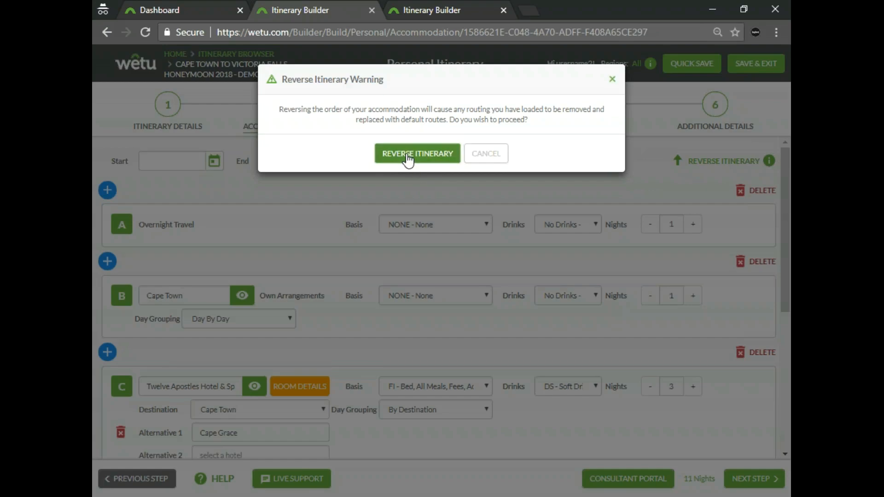
pyautogui.click(407, 161)
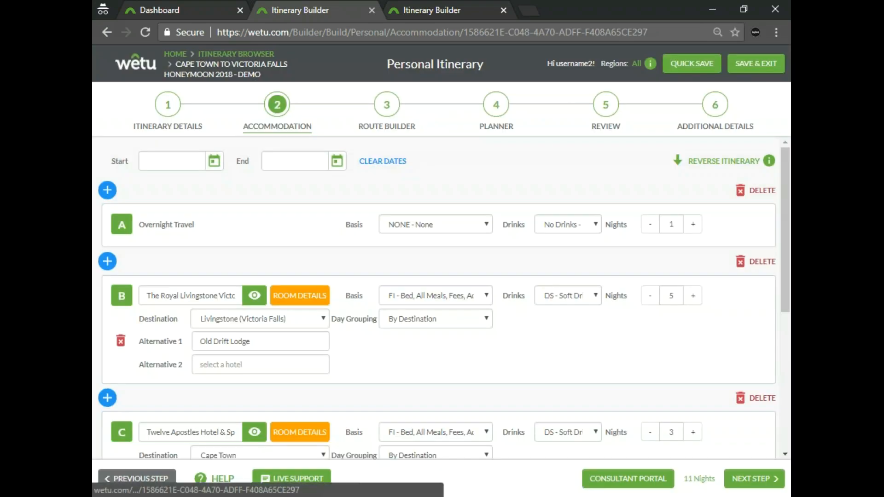
# Examine the route legs and map of the reversed itinerary in the Route Builder stage.
pyautogui.click(387, 107)
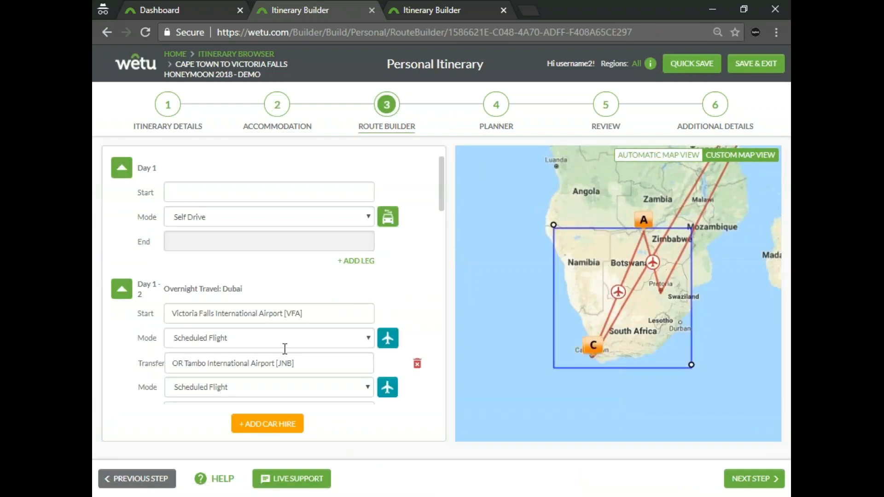
pyautogui.scroll(-2, 294, 322)
pyautogui.scroll(-4, 283, 313)
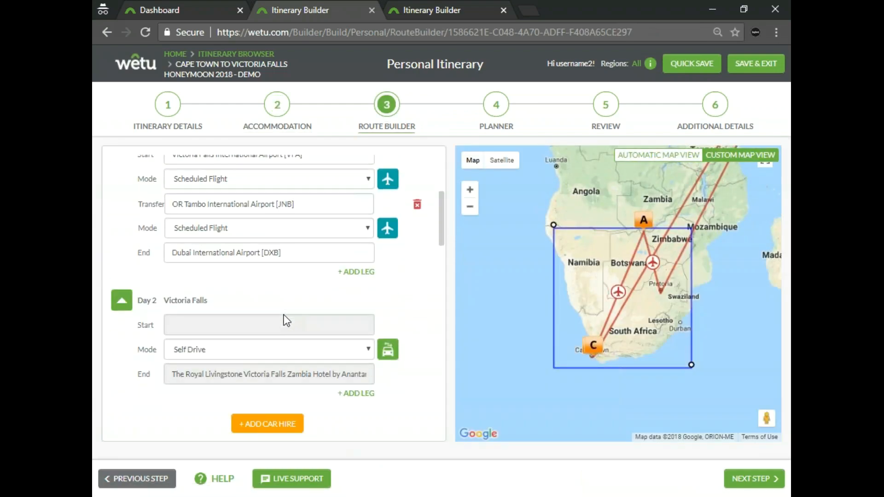
pyautogui.scroll(4, 300, 322)
pyautogui.scroll(2, 304, 322)
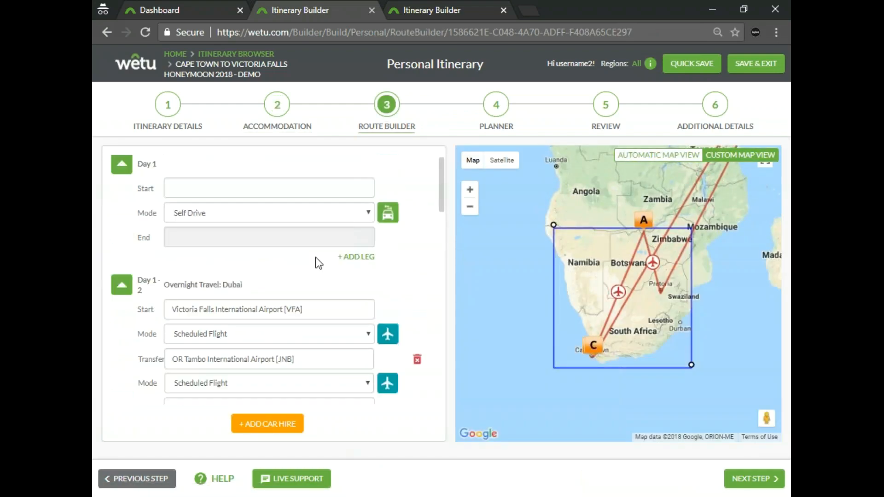
# Return to the Accommodation stage and reverse the itinerary again to restore the original order of stays.
pyautogui.click(278, 108)
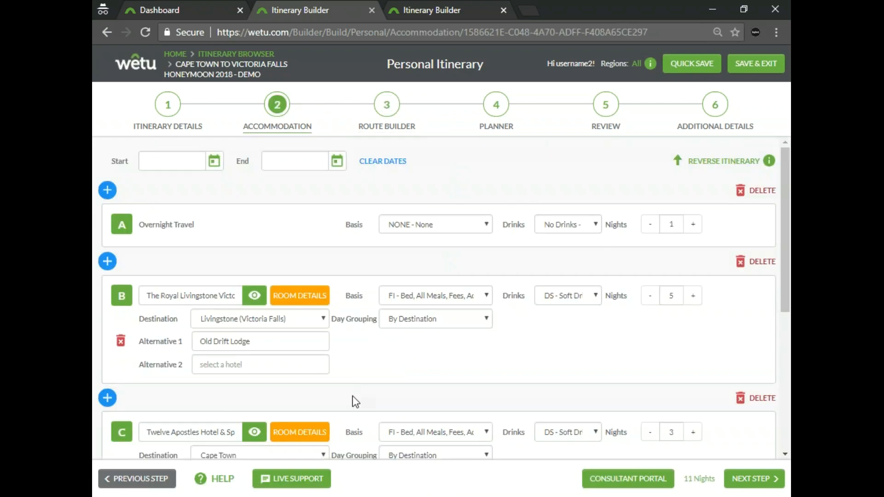
pyautogui.click(718, 164)
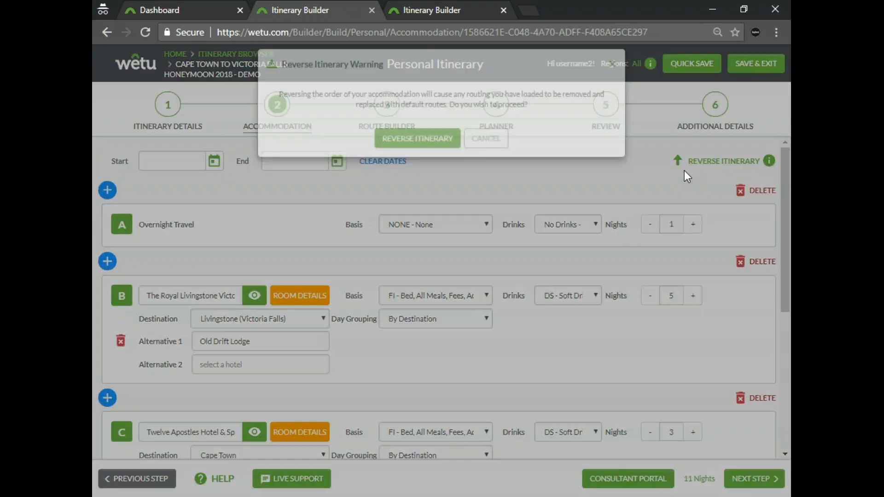
pyautogui.click(441, 156)
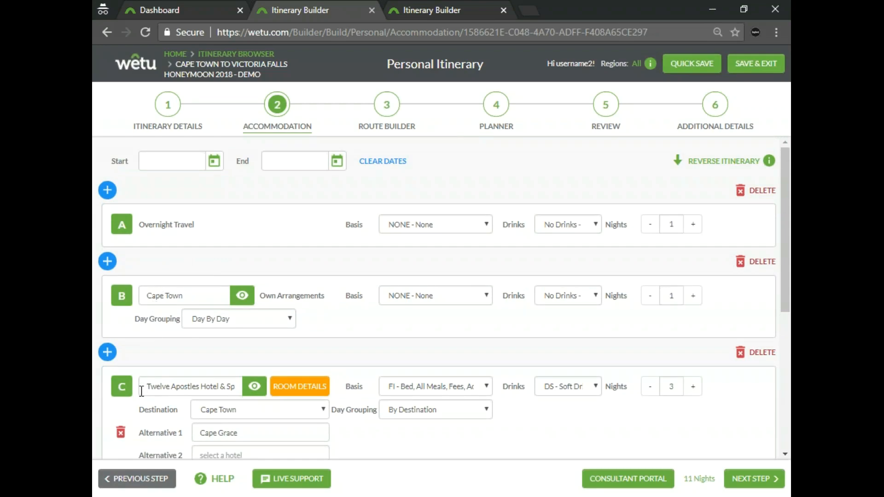
# Review the order of the itinerary's stays and alternative hotels, trying the reorder handle of the Twelve Apostles stay.
pyautogui.scroll(-1, 167, 346)
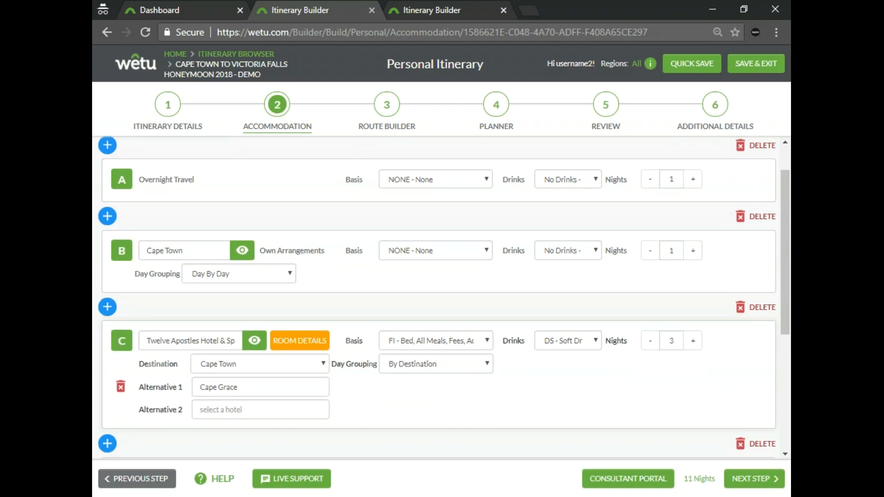
pyautogui.moveTo(125, 349); pyautogui.dragTo(148, 351)
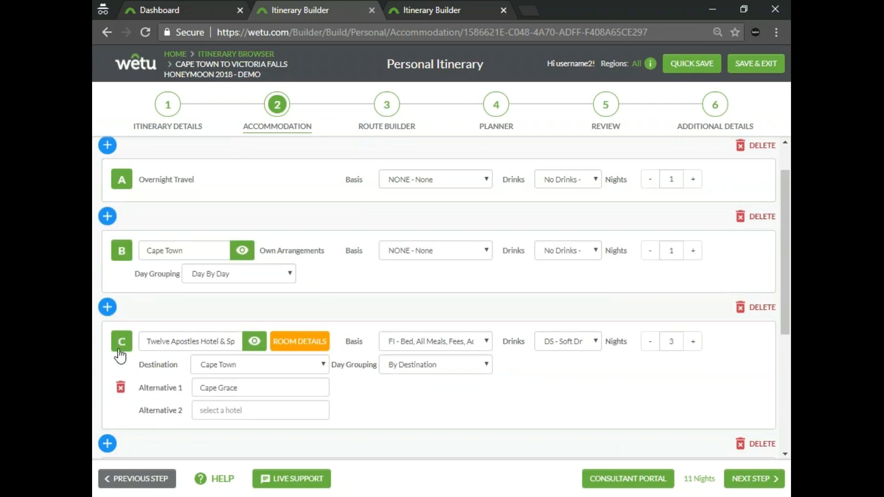
pyautogui.moveTo(122, 351)
pyautogui.mouseDown()
pyautogui.moveTo(126, 234)
pyautogui.moveTo(120, 349)
pyautogui.mouseUp()
pyautogui.scroll(-2, 301, 262)
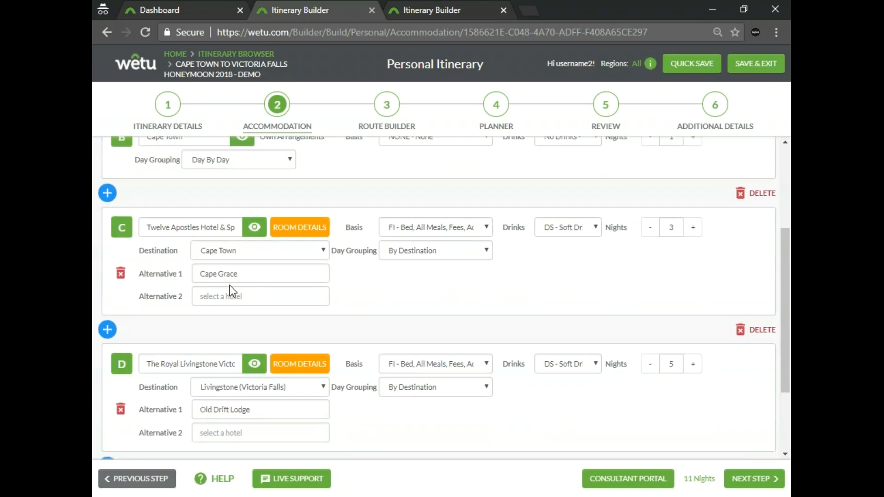
pyautogui.scroll(3, 355, 292)
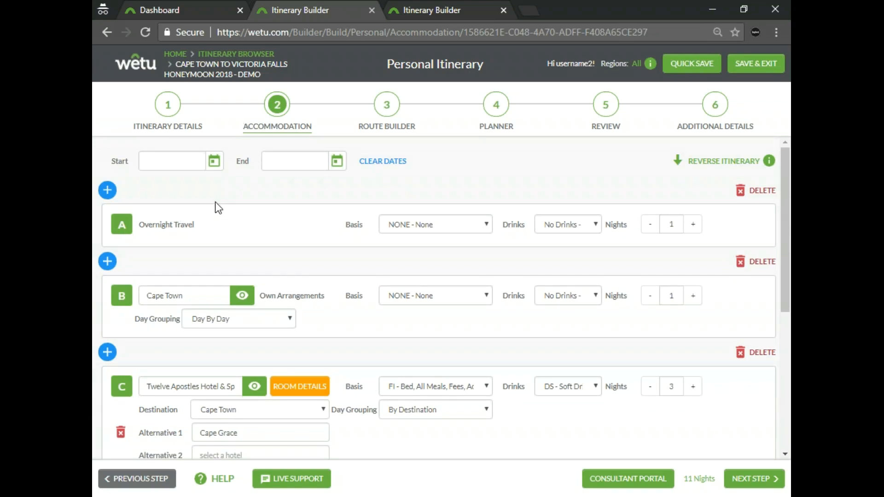
# Examine the outputs offered for the undated itinerary in the Additional Details stage.
pyautogui.click(719, 107)
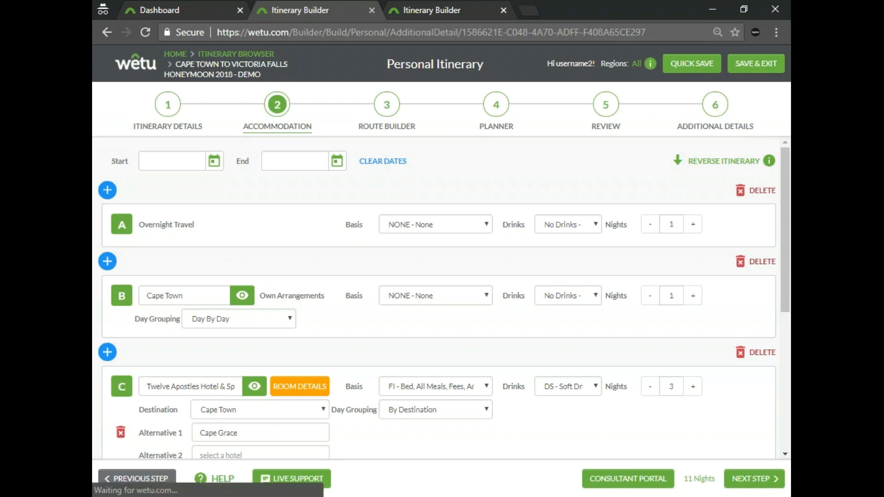
pyautogui.scroll(-1, 244, 258)
pyautogui.scroll(-3, 241, 285)
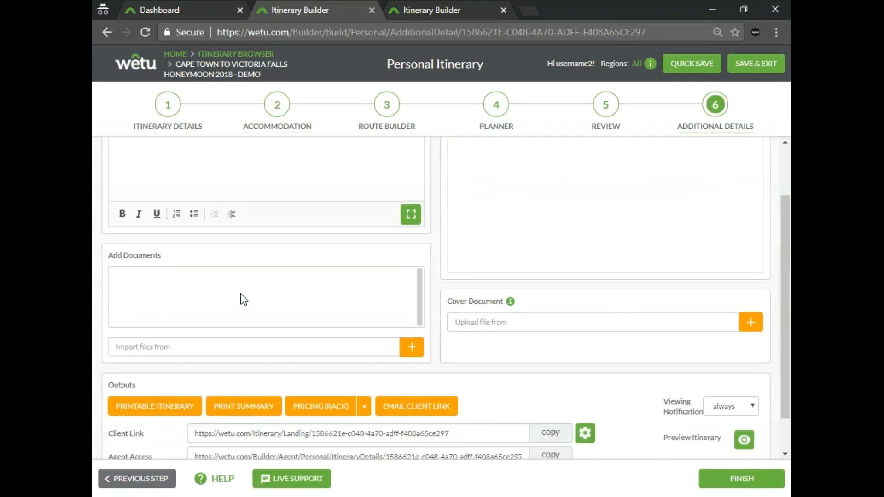
pyautogui.scroll(-1, 195, 367)
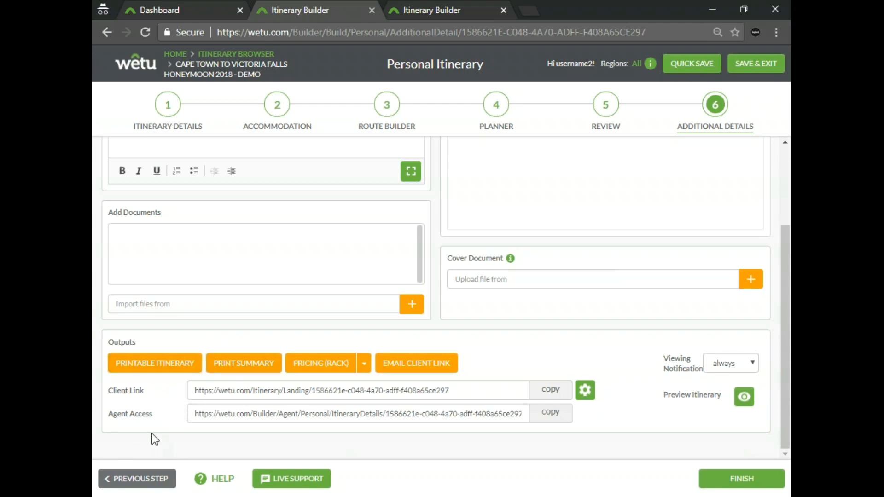
# In the Accommodation stage, set the itinerary's start date to 01/09/2018 and end date to 12/09/2018.
pyautogui.click(278, 106)
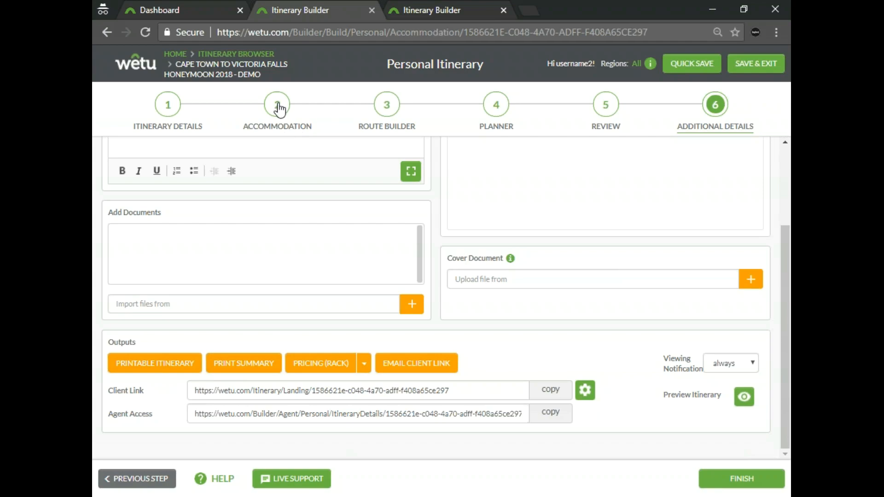
pyautogui.scroll(3, 247, 202)
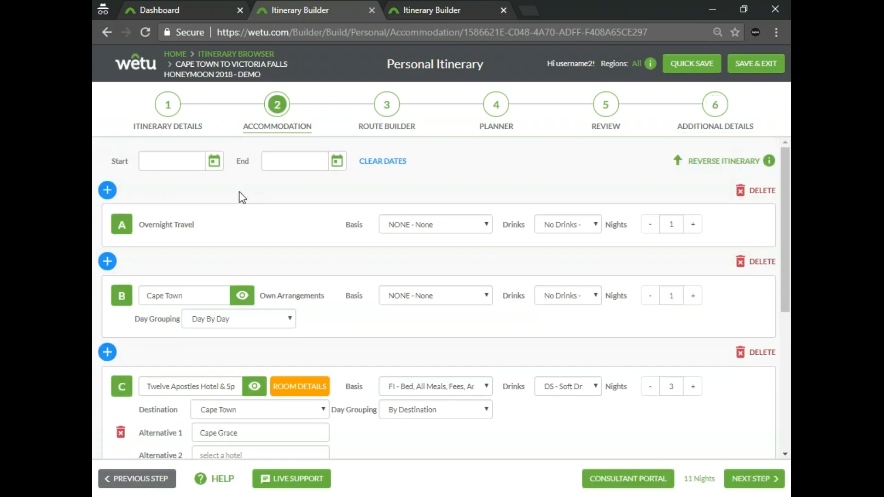
pyautogui.click(214, 161)
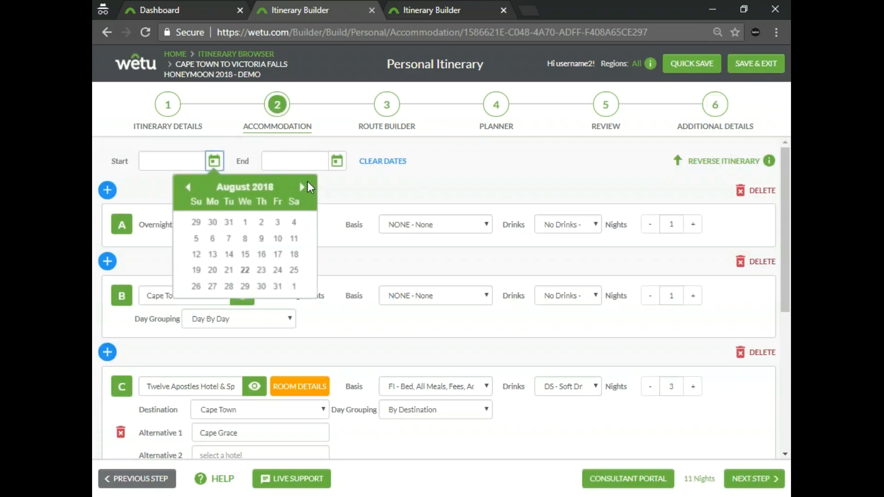
pyautogui.click(302, 187)
pyautogui.click(294, 221)
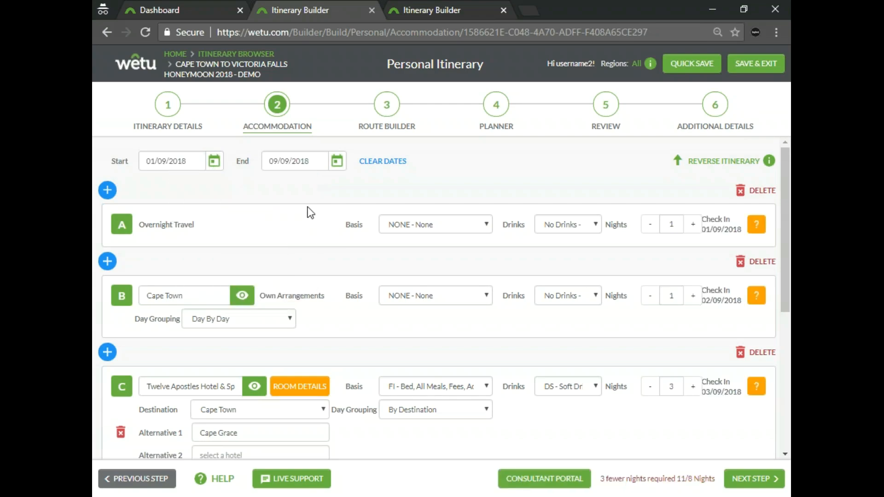
pyautogui.click(337, 161)
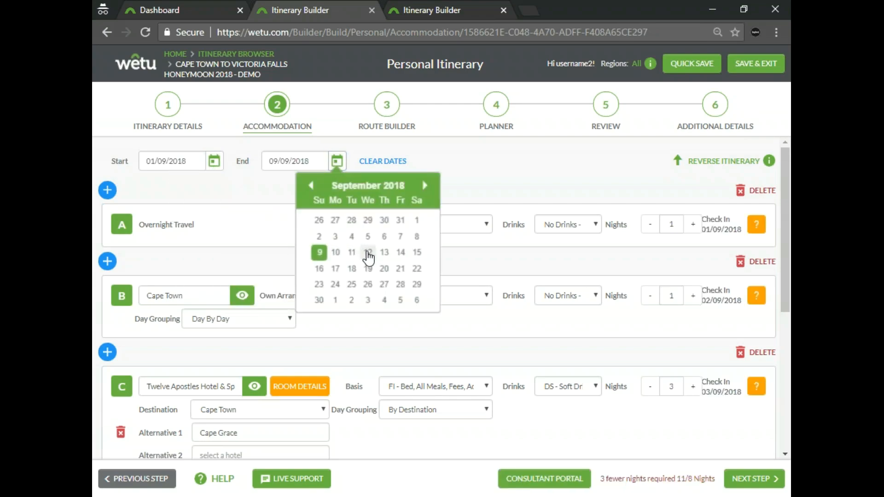
pyautogui.click(368, 253)
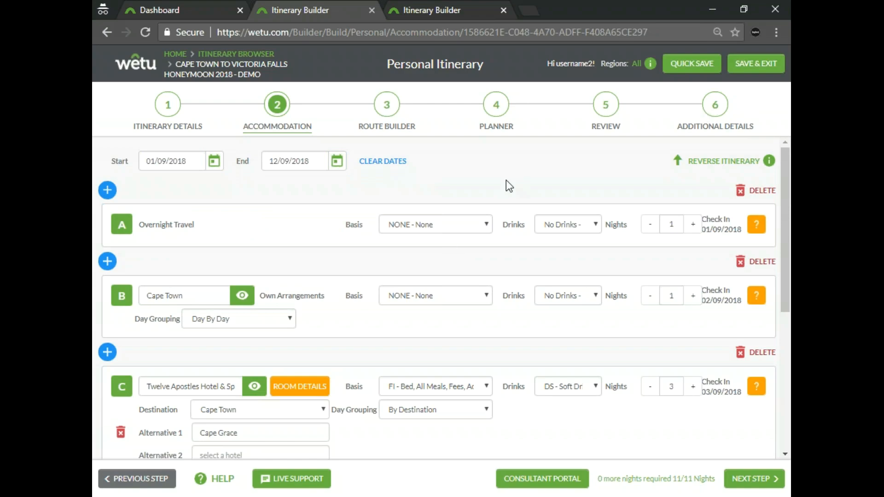
# Check the Additional Details stage for the outputs and mobile code offered for the dated itinerary.
pyautogui.click(701, 110)
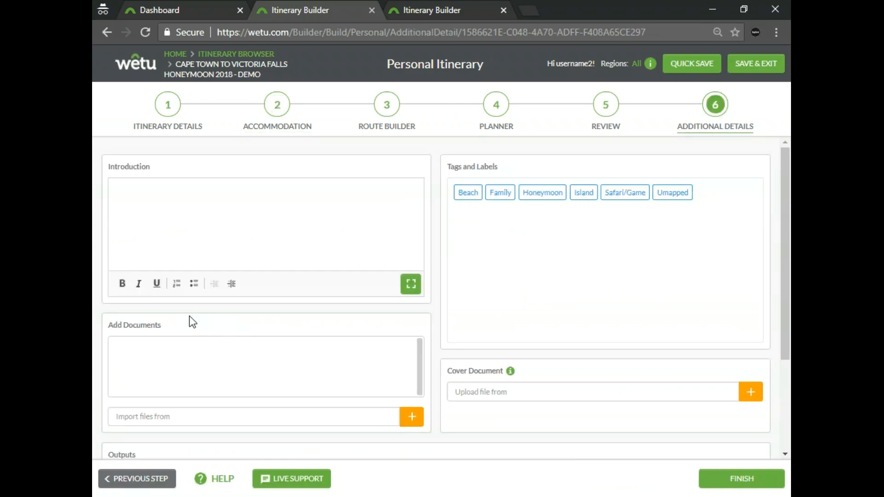
pyautogui.scroll(-2, 192, 318)
pyautogui.scroll(-1, 279, 343)
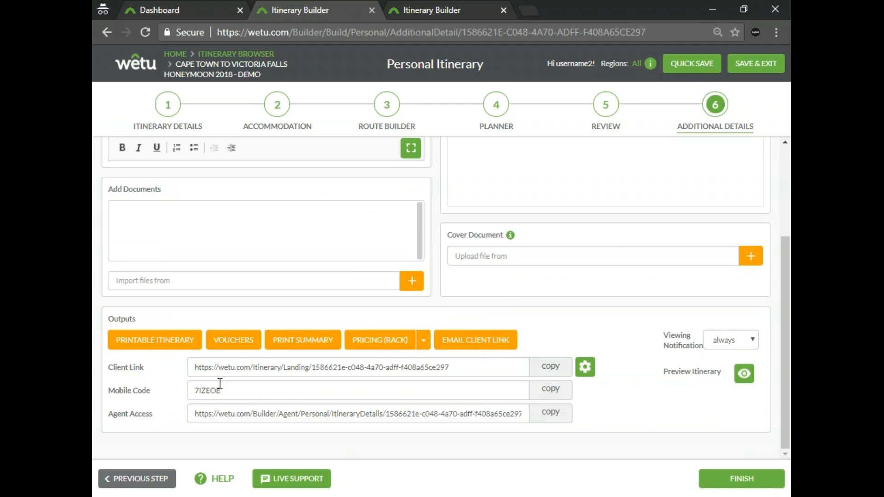
# Return to the Accommodation stage, save the dated itinerary and close the second Itinerary Builder browser tab.
pyautogui.click(276, 109)
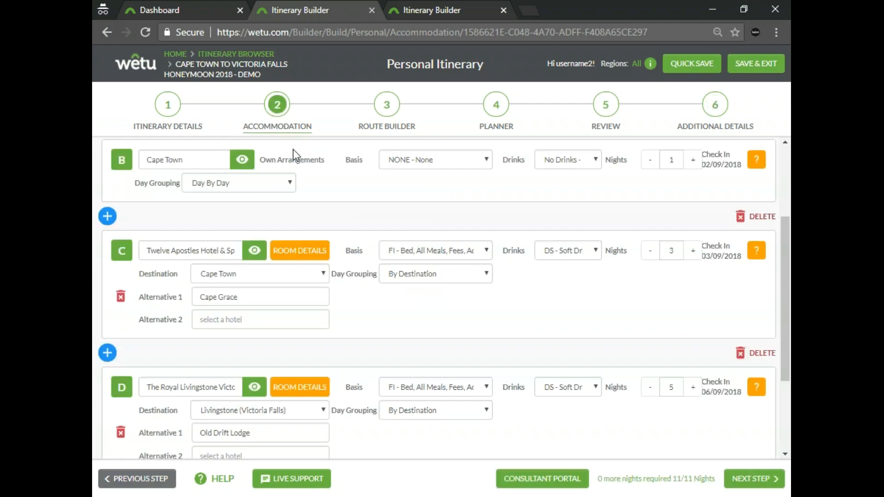
pyautogui.scroll(3, 299, 262)
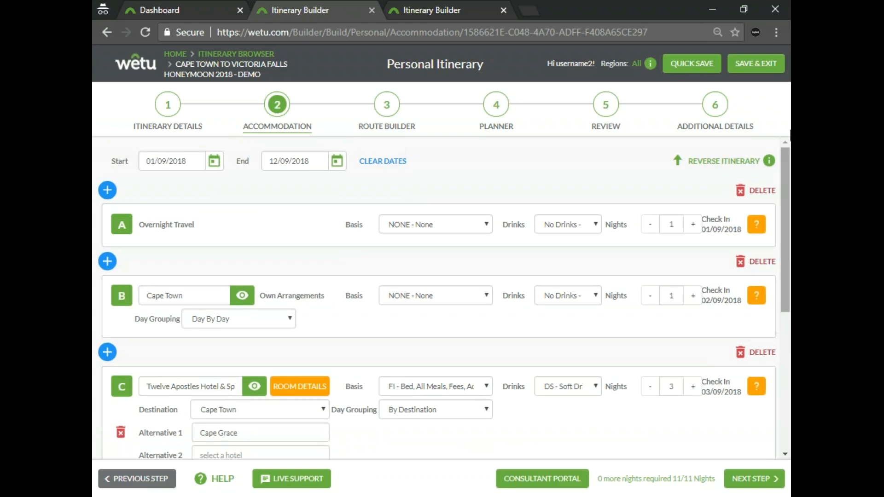
pyautogui.click(681, 63)
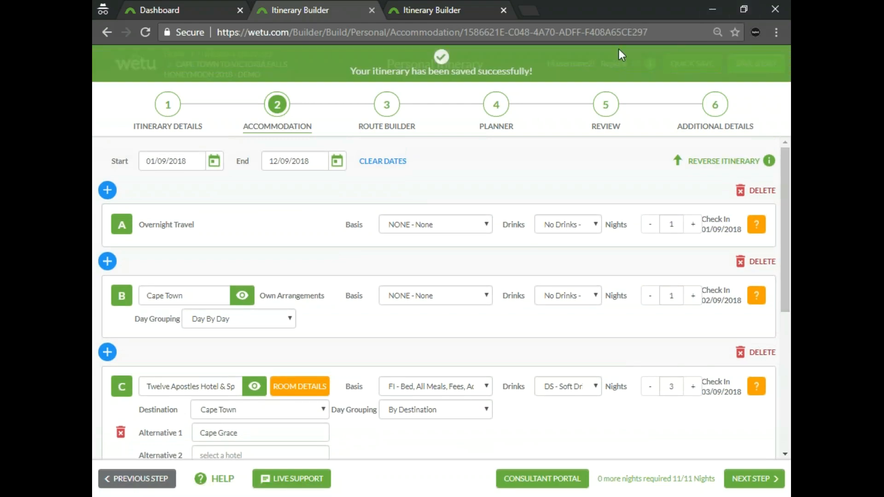
pyautogui.click(504, 10)
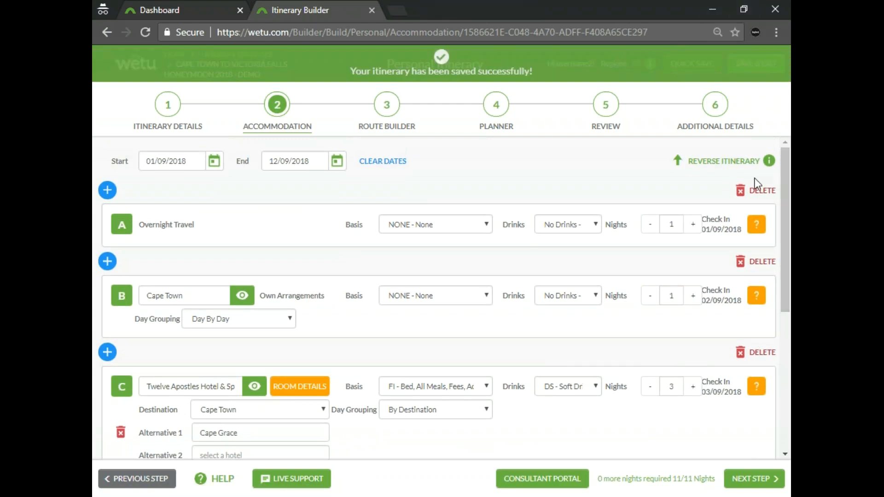
# Preview the itinerary from the Additional Details outputs and enter it from its landing page.
pyautogui.click(723, 126)
pyautogui.scroll(-3, 742, 389)
pyautogui.click(743, 379)
pyautogui.click(450, 145)
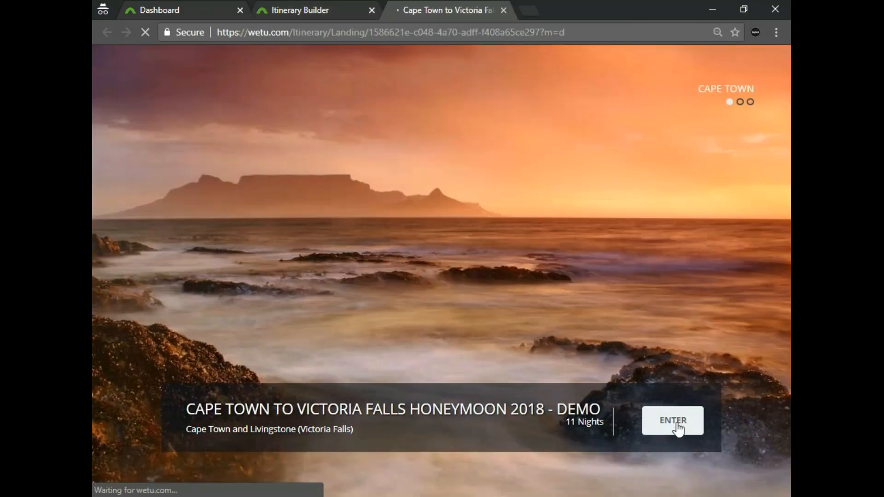
pyautogui.click(674, 421)
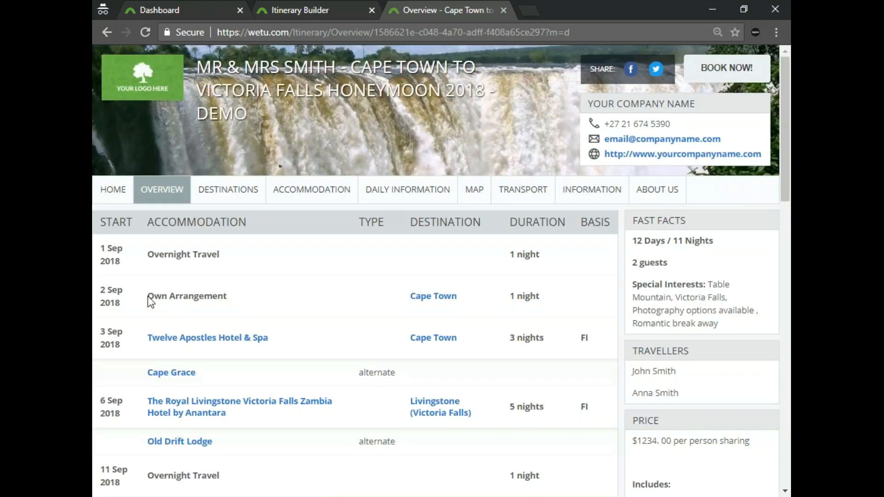
# Examine how the overview table presents the overnight travel, own-arrangement and hotel stays with their durations and alternates.
pyautogui.scroll(-1, 204, 280)
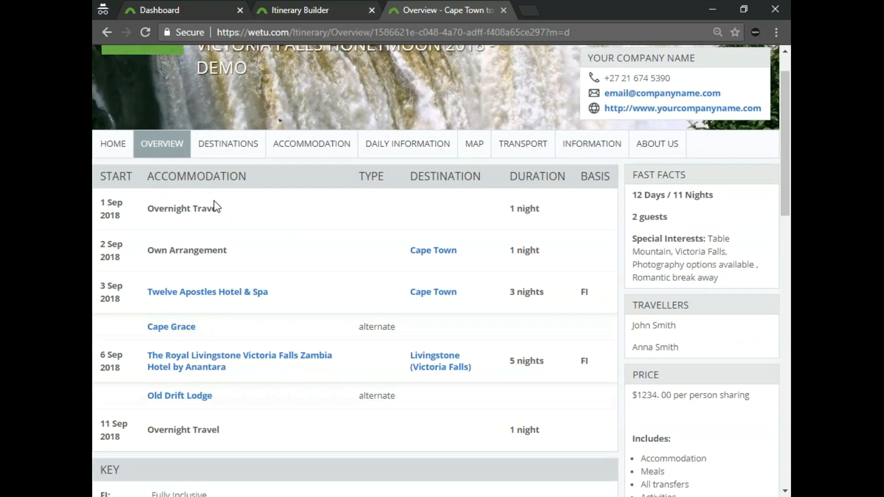
pyautogui.moveTo(217, 209); pyautogui.dragTo(148, 210)
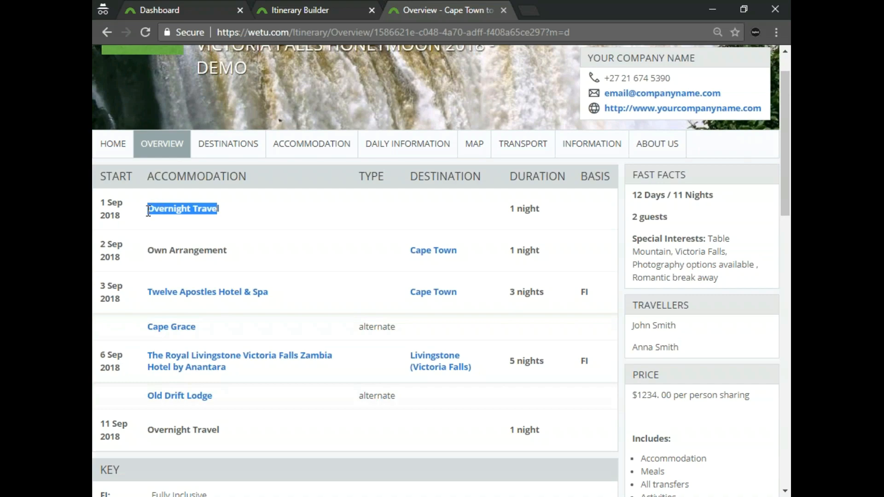
pyautogui.tripleClick(529, 208)
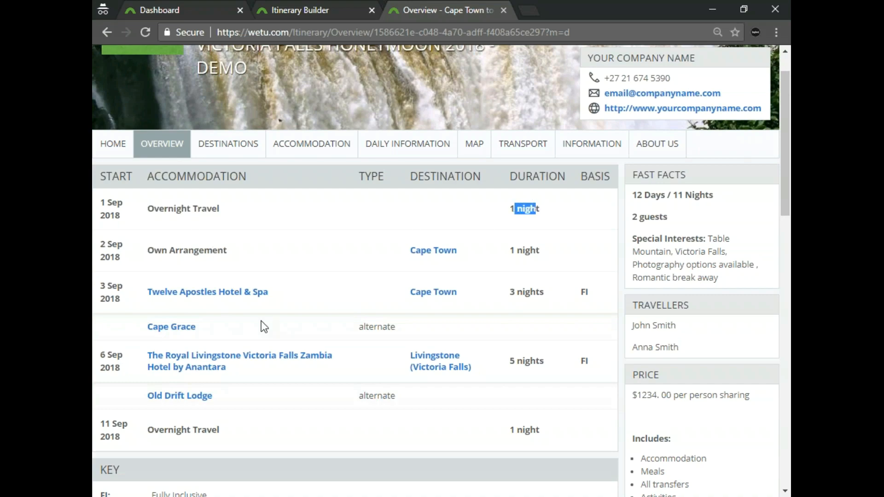
pyautogui.click(219, 250)
pyautogui.moveTo(219, 251); pyautogui.dragTo(166, 251)
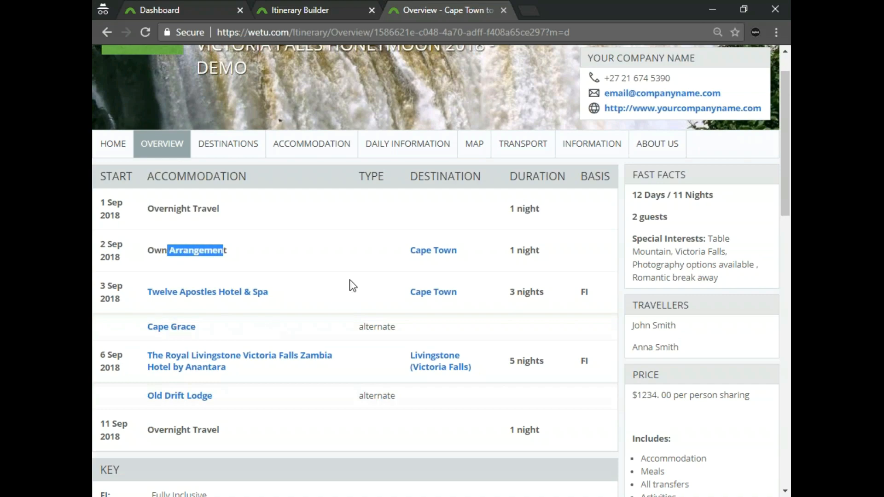
pyautogui.moveTo(552, 252); pyautogui.dragTo(521, 251)
pyautogui.scroll(-1, 211, 486)
pyautogui.moveTo(220, 407); pyautogui.dragTo(149, 414)
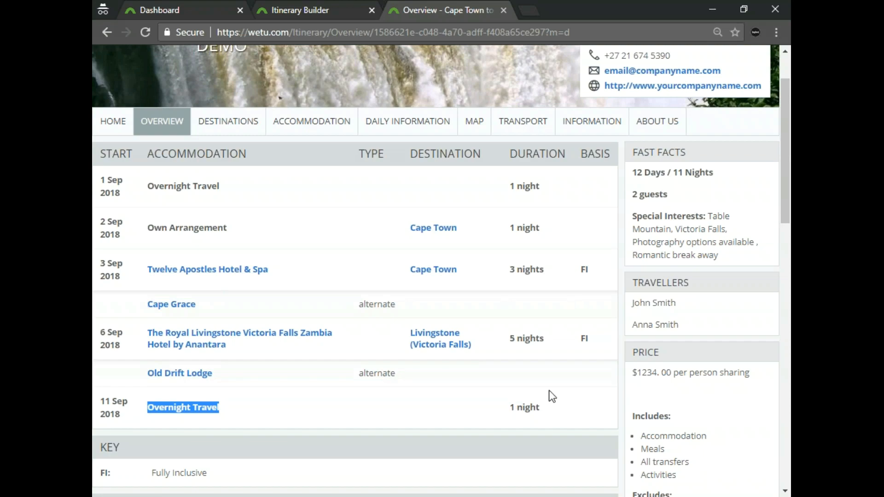
pyautogui.moveTo(540, 408); pyautogui.dragTo(516, 407)
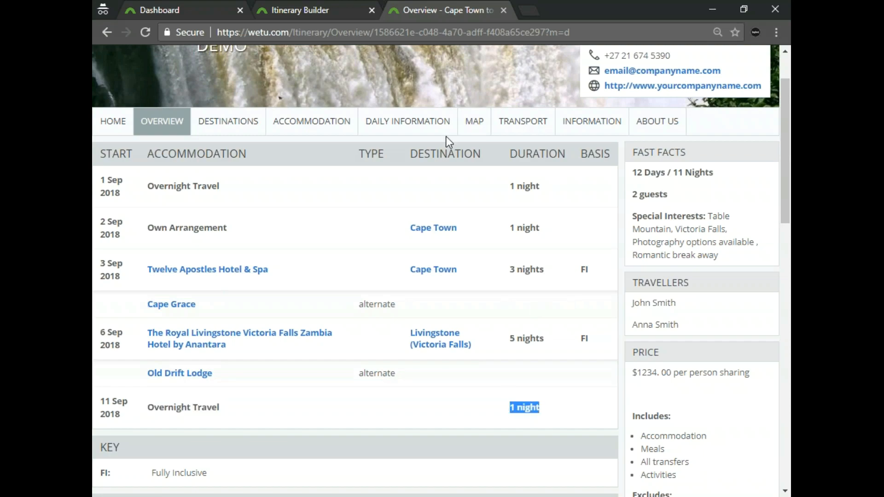
# View the flight routes on the preview's map, then close the preview and return to the Itinerary Builder.
pyautogui.click(471, 126)
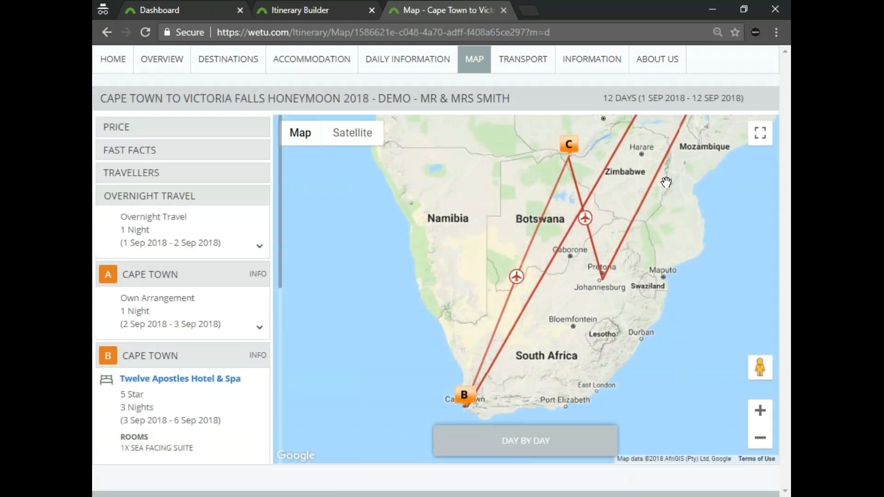
pyautogui.moveTo(587, 223)
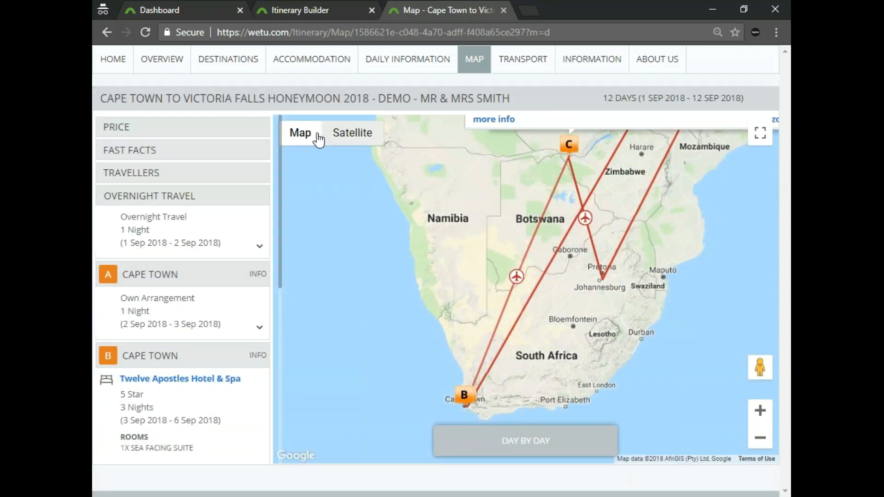
pyautogui.click(175, 63)
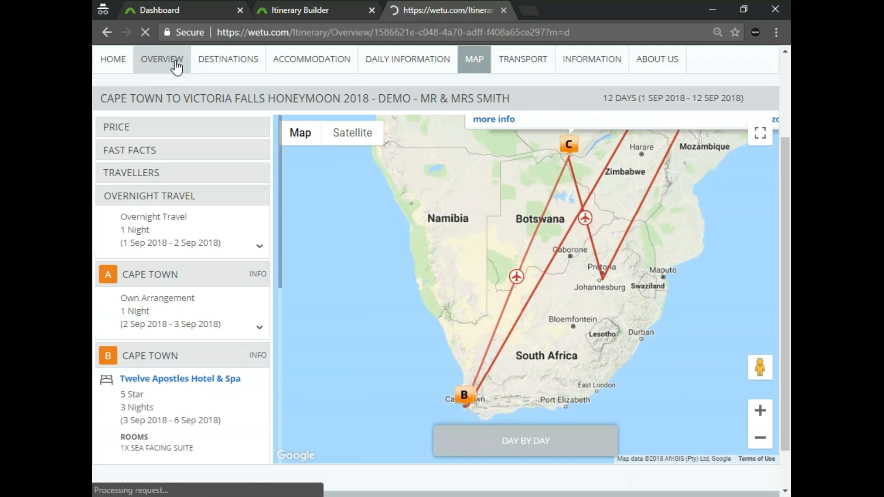
pyautogui.click(504, 10)
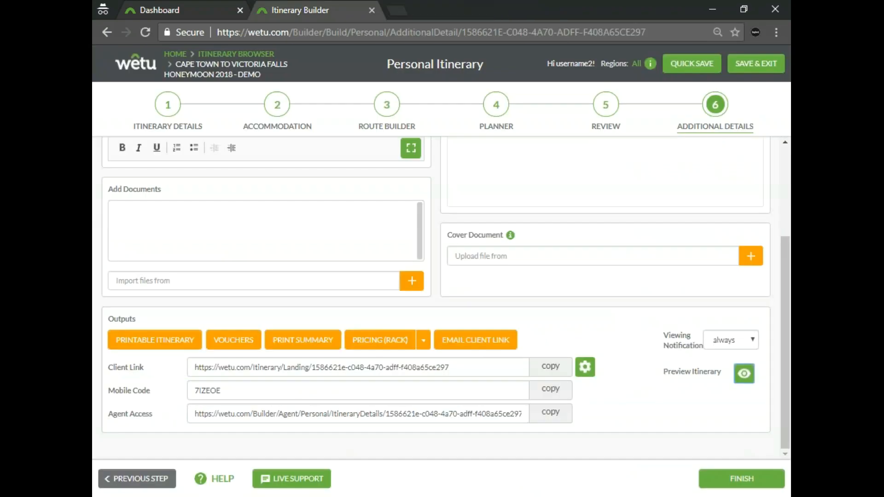